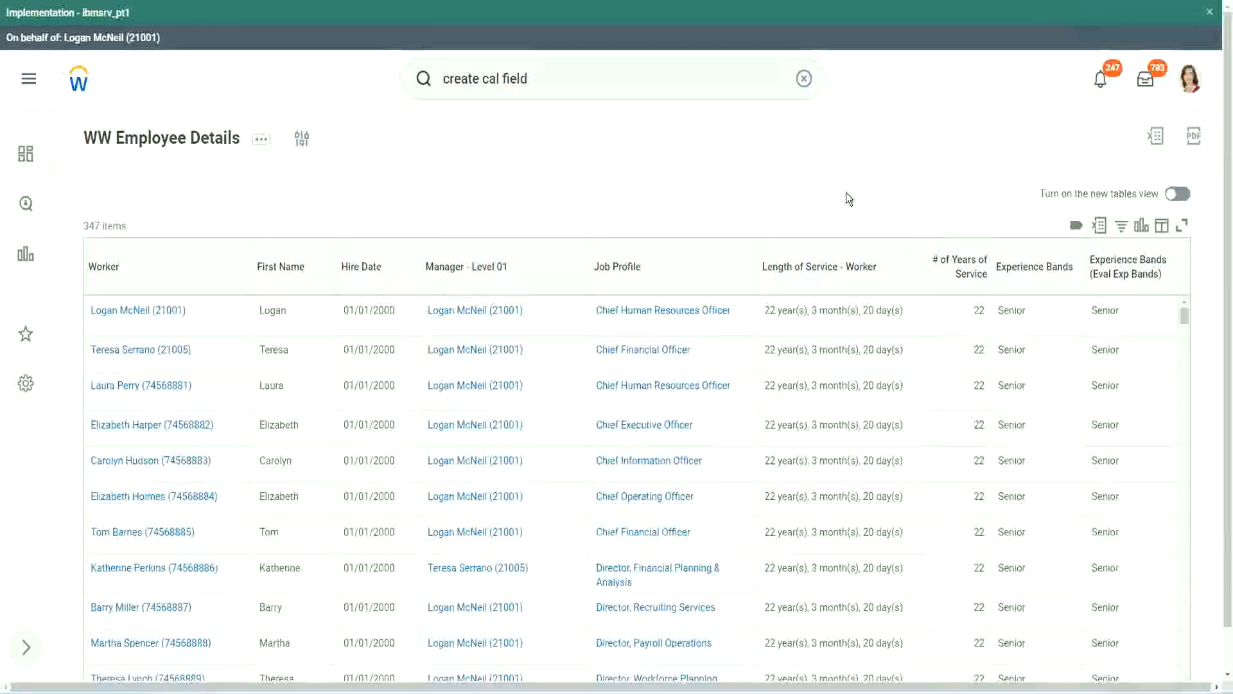
Step: Open the existing Evaluate Expression calculated field behind the Experience Bands column and review its conditions and return values
{"action": "left_click", "coordinate": [1069, 310]}
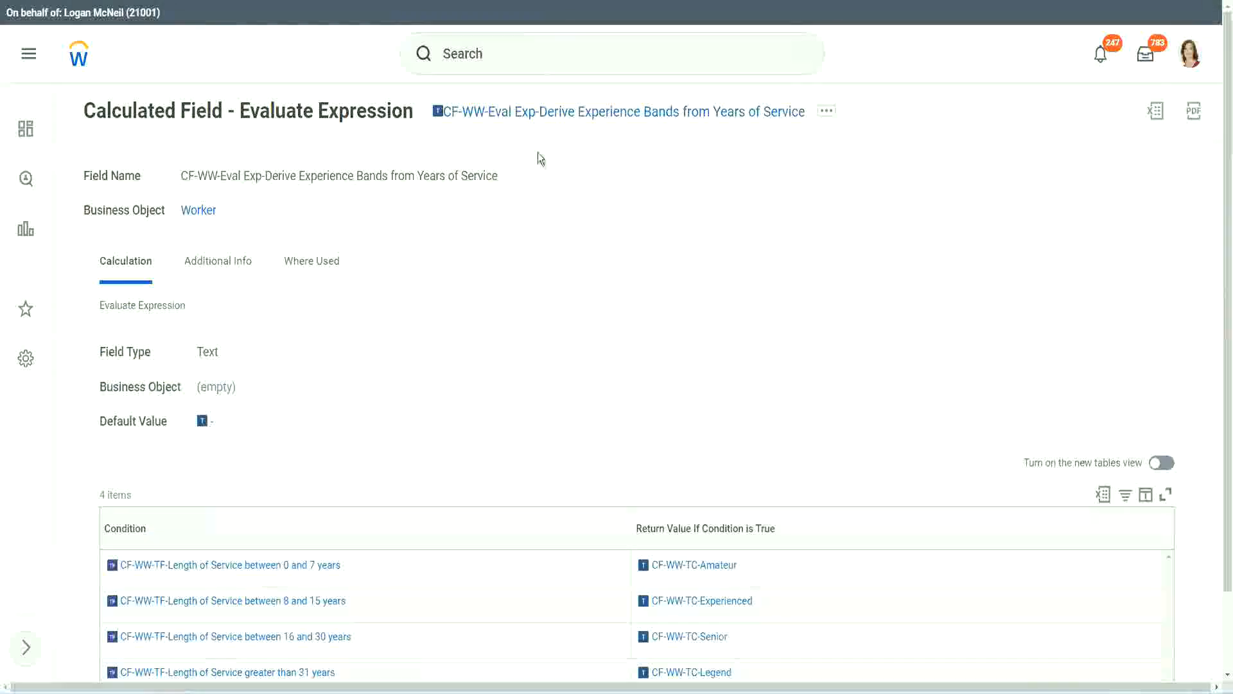
{"action": "right_click", "coordinate": [535, 117]}
{"action": "left_click", "coordinate": [581, 193]}
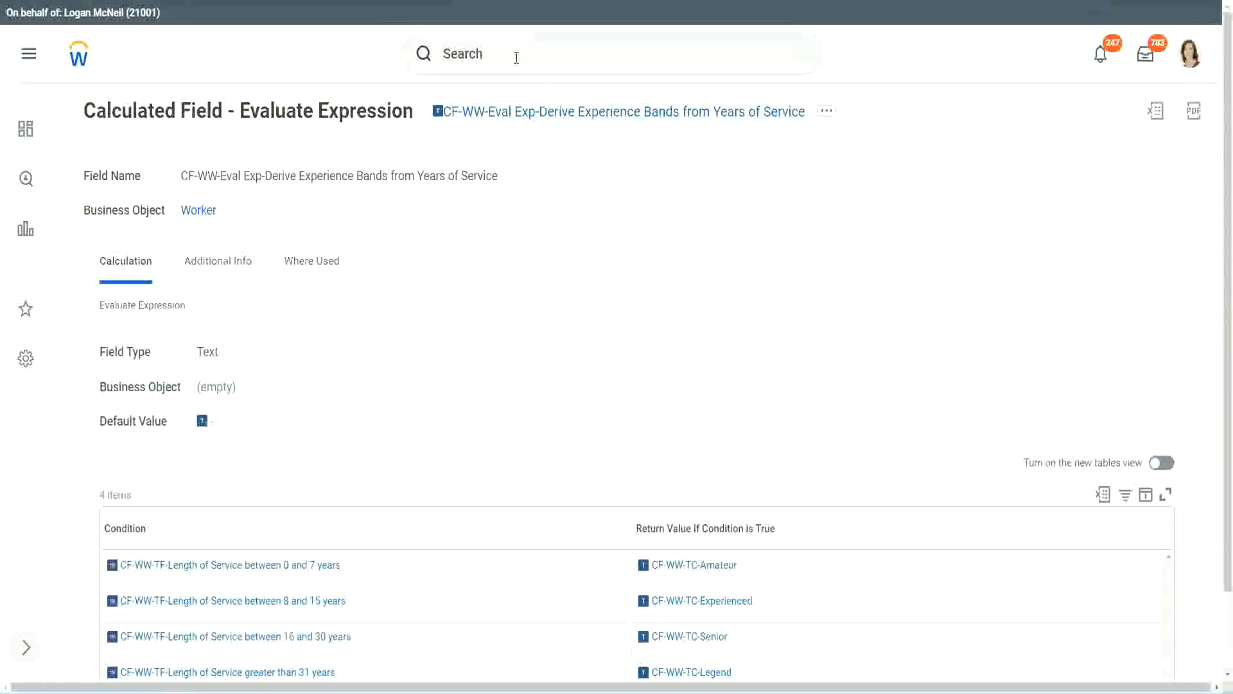
{"action": "left_click", "coordinate": [517, 57]}
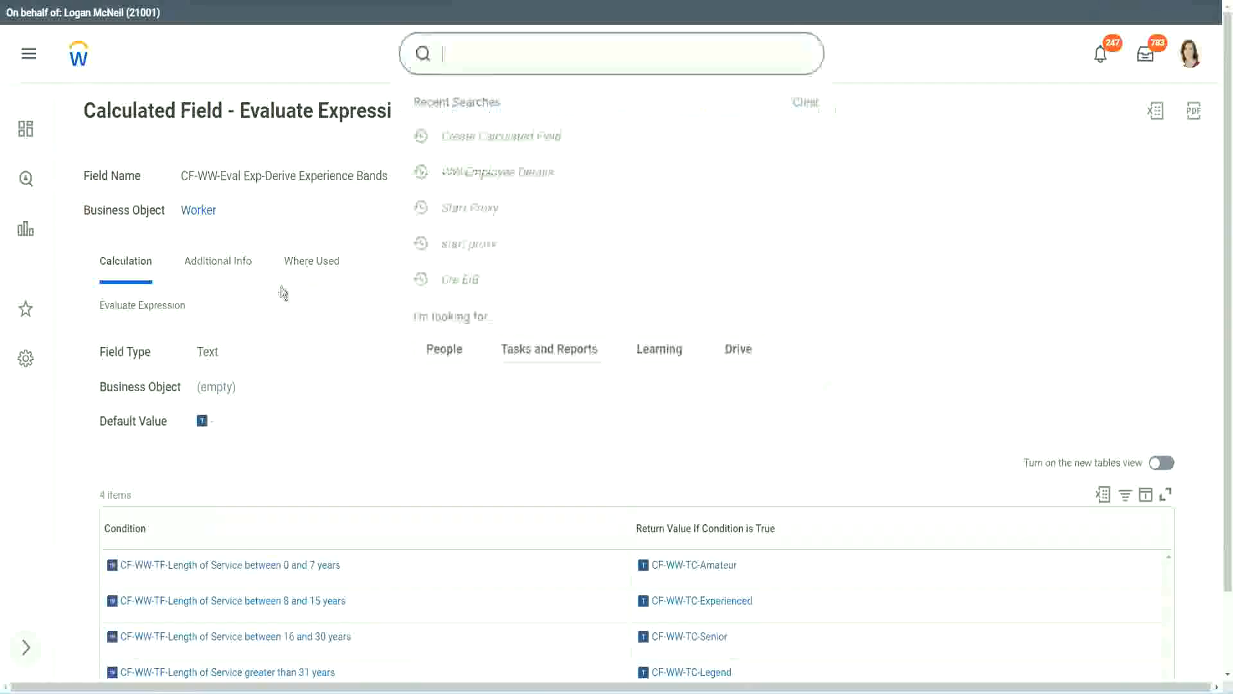
{"action": "left_click", "coordinate": [873, 144]}
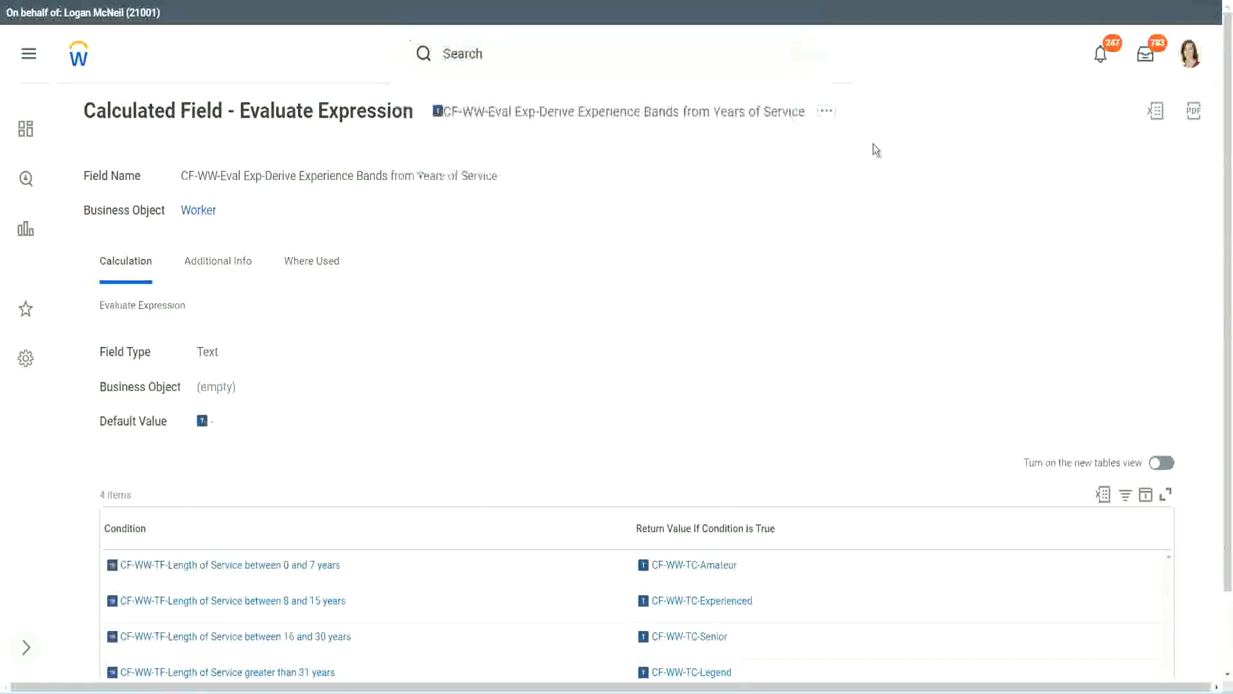
Step: Search for and open the Create Calculated Field task
{"action": "left_click", "coordinate": [489, 48]}
{"action": "type", "text": "create calc"}
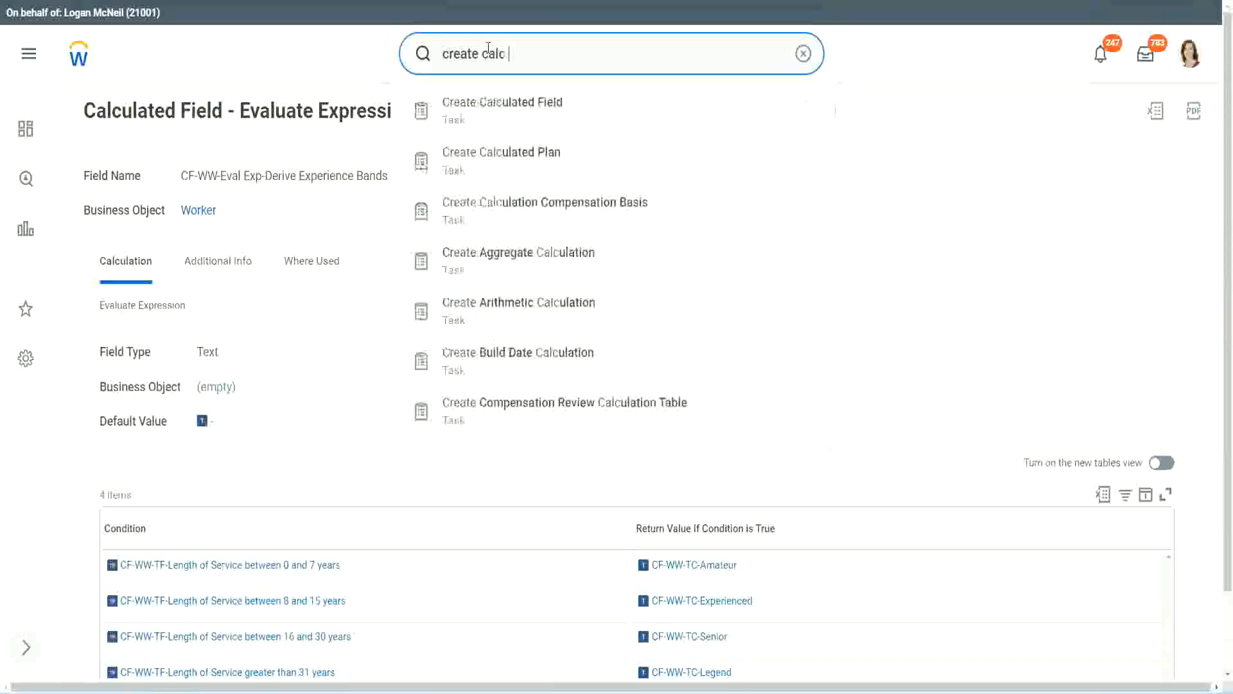
{"action": "type", "text": " field"}
{"action": "left_click", "coordinate": [514, 118]}
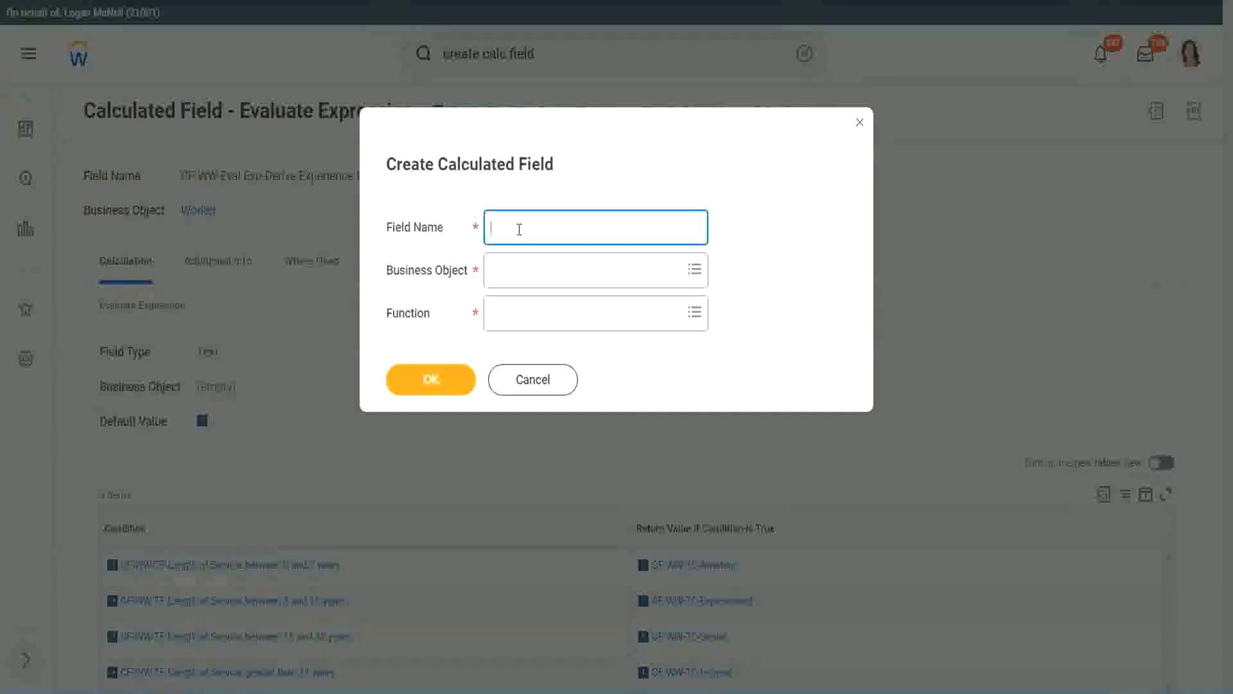
Step: Name the new calculated field CF-WW-LRB-Identify Experience Bands from years of Service
{"action": "type", "text": "CF-WW-LRB-Identify Exe"}
{"action": "key", "text": "BackSpace"}
{"action": "type", "text": "periende"}
{"action": "key", "text": "BackSpace"}
{"action": "key", "text": "BackSpace"}
{"action": "type", "text": "ce "}
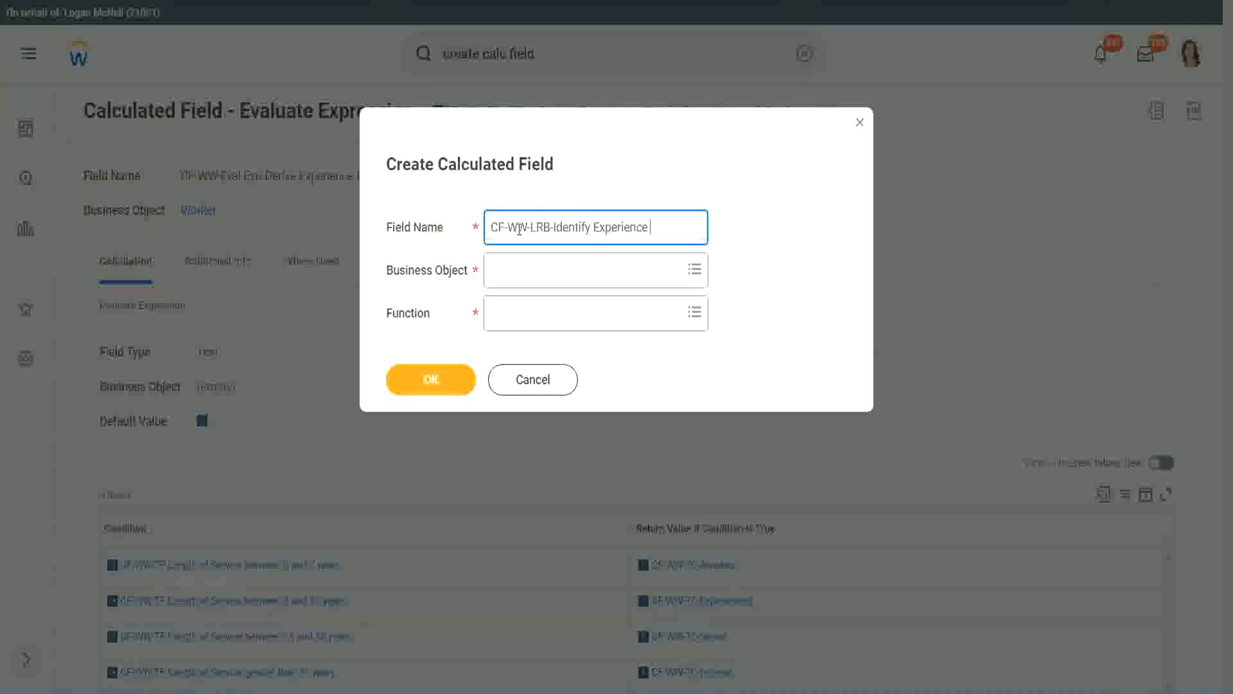
{"action": "type", "text": "Bands Irom"}
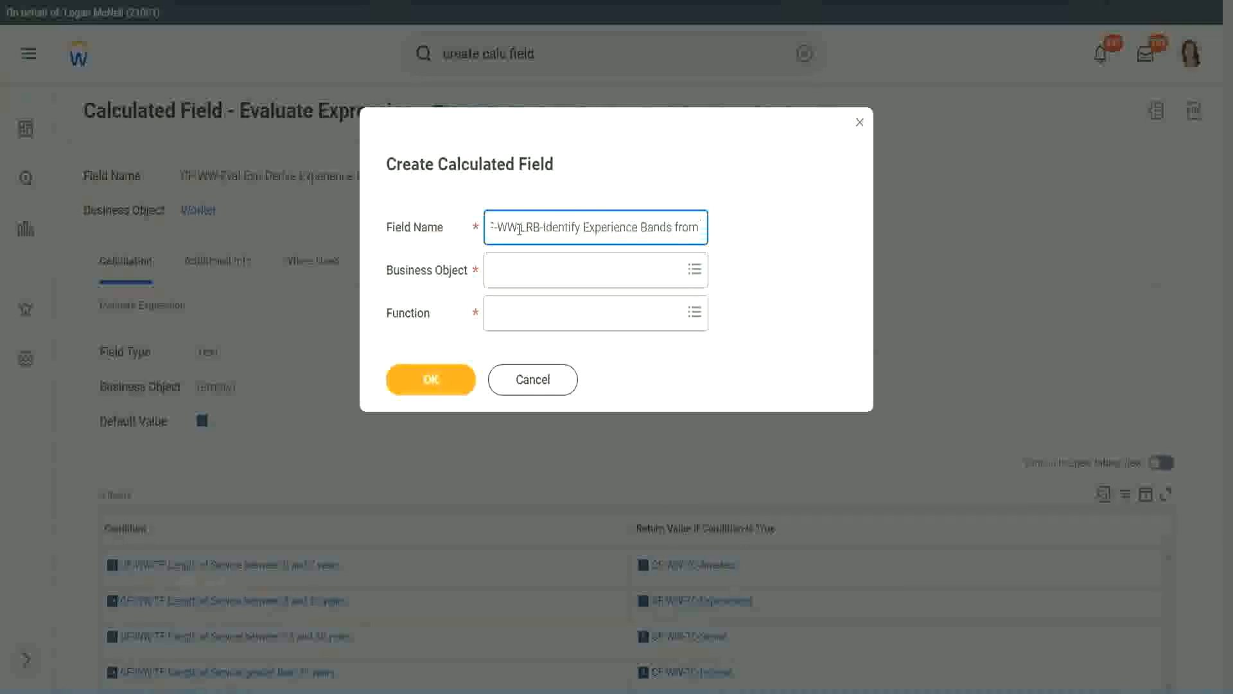
{"action": "type", "text": " years of Service"}
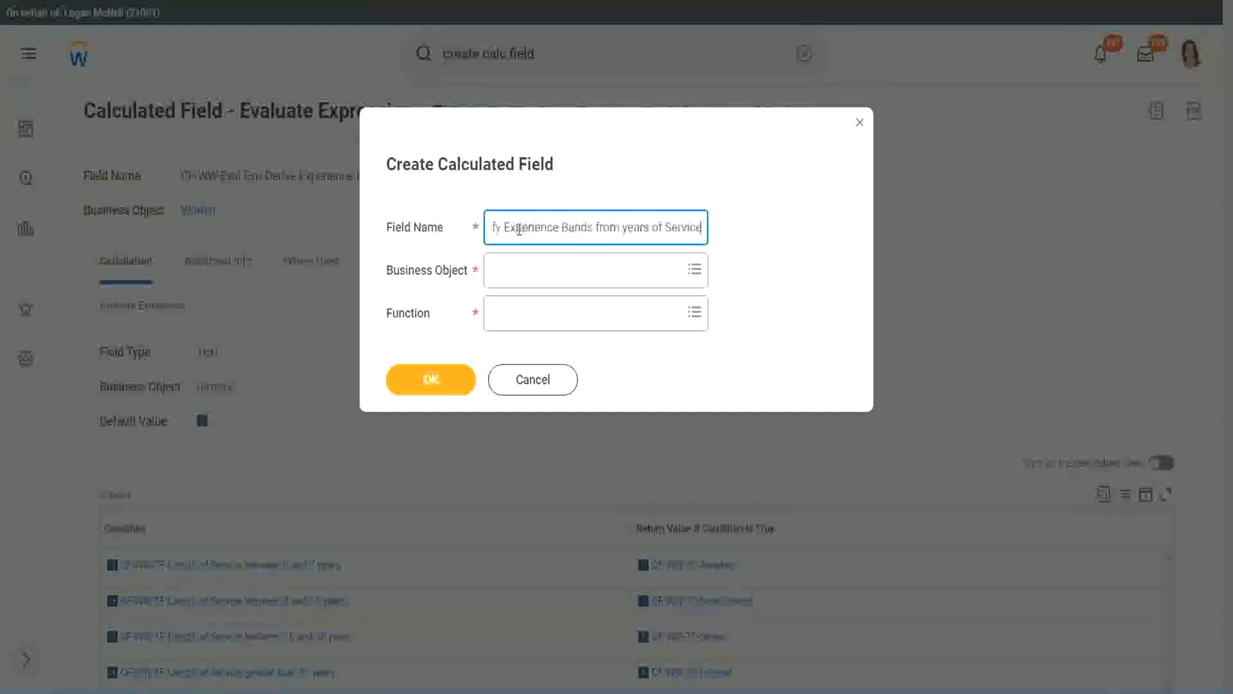
{"action": "key", "text": "Tab"}
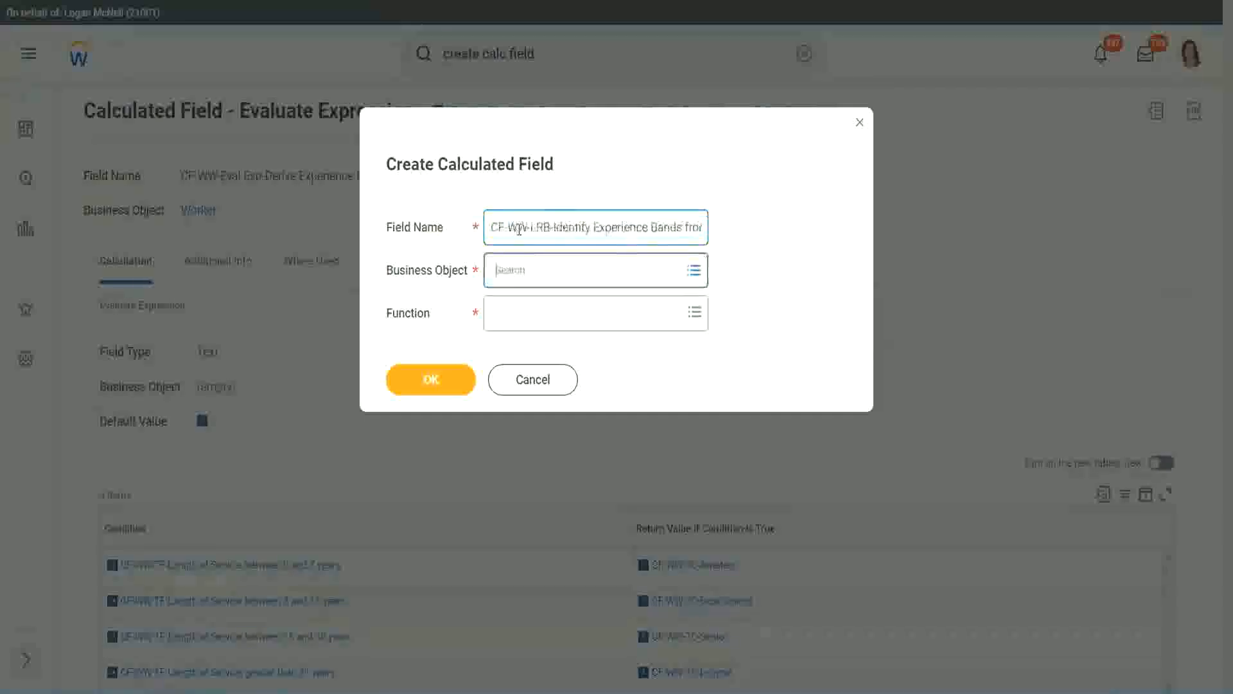
Step: Set the calculated field's business object to Worker
{"action": "type", "text": "wor"}
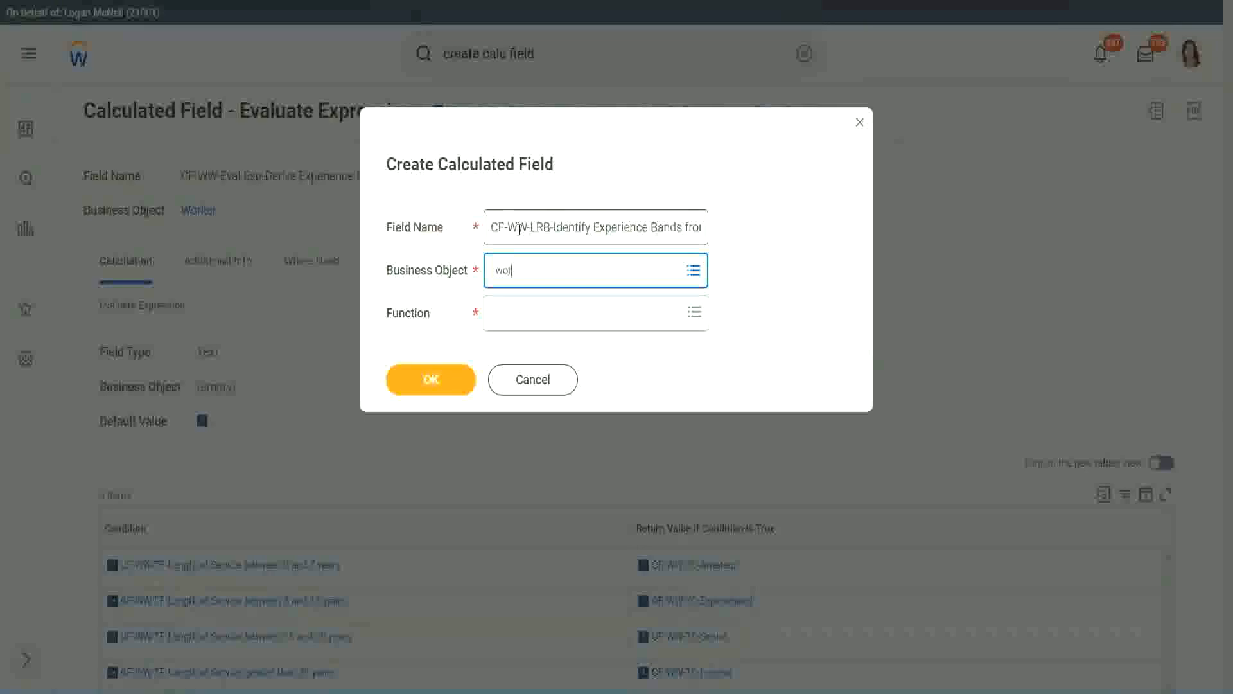
{"action": "type", "text": "ker"}
{"action": "key", "text": "Return"}
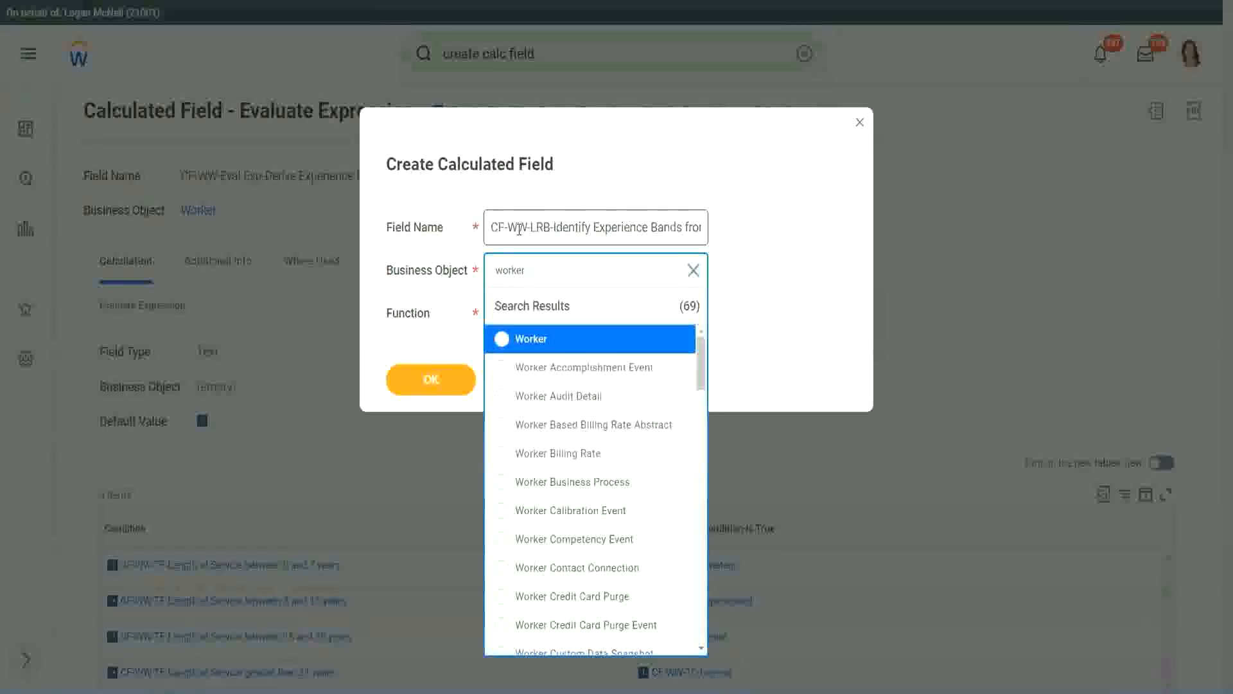
{"action": "key", "text": "Return"}
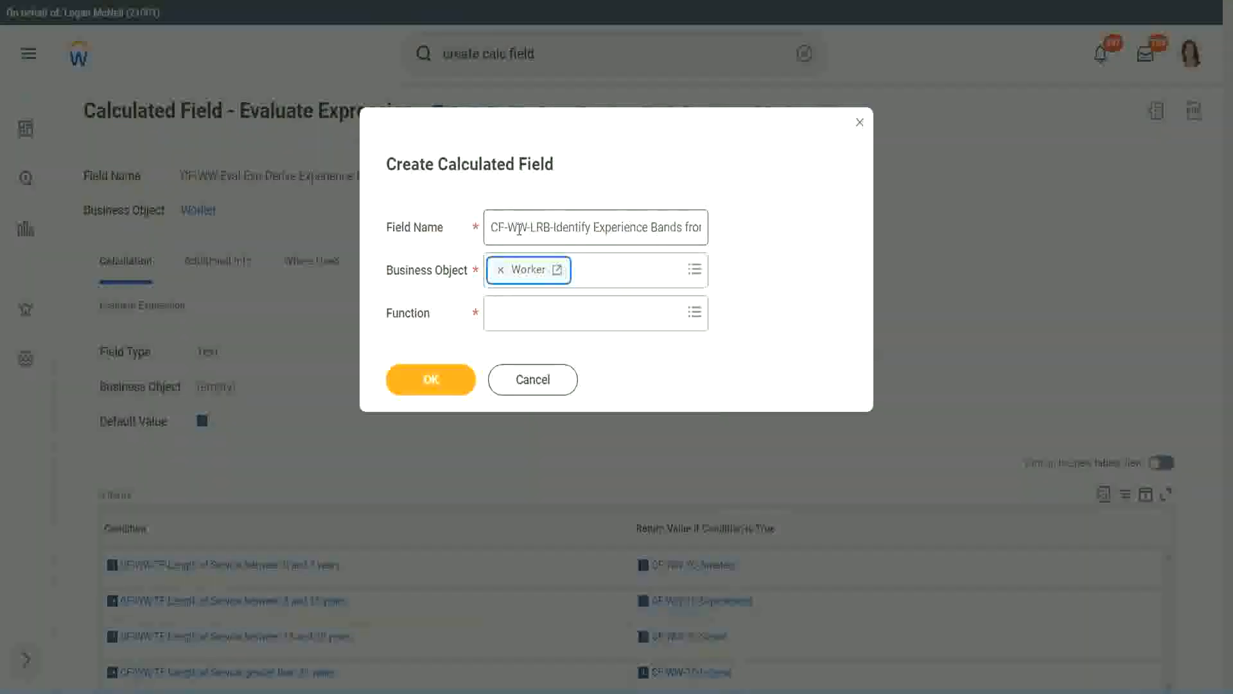
Step: Choose the Lookup Range Band function and confirm the new calculated field
{"action": "key", "text": "Tab"}
{"action": "type", "text": "lrb"}
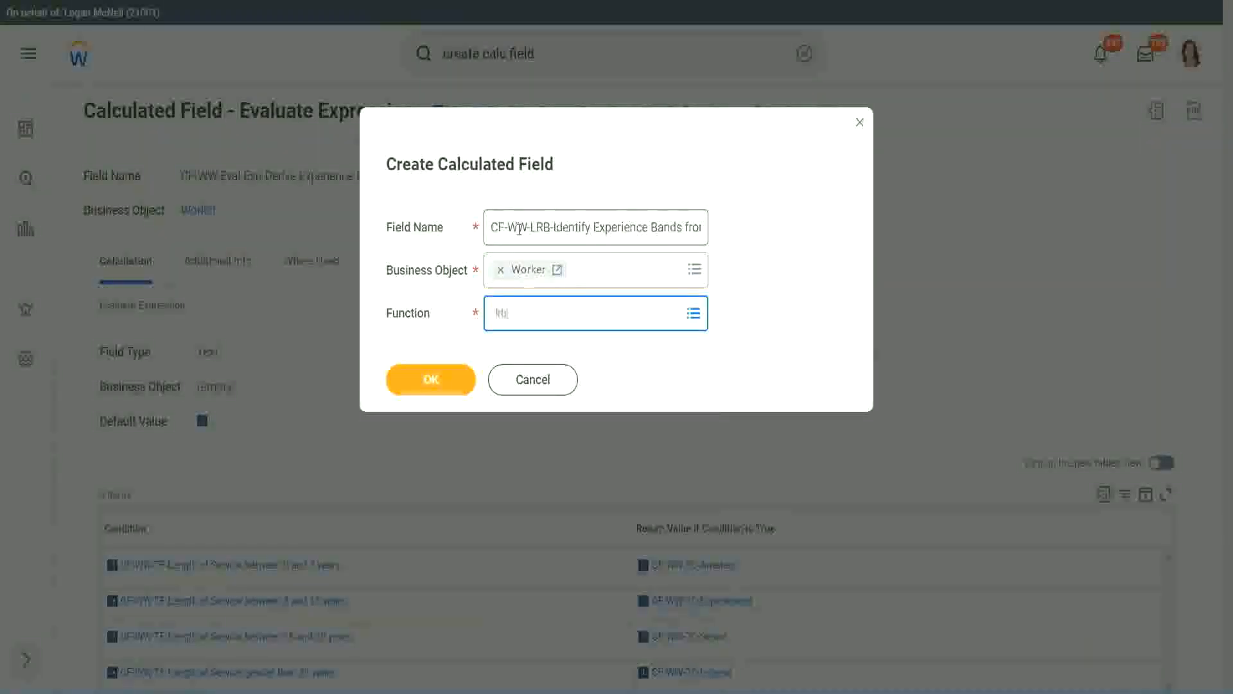
{"action": "key", "text": "Return"}
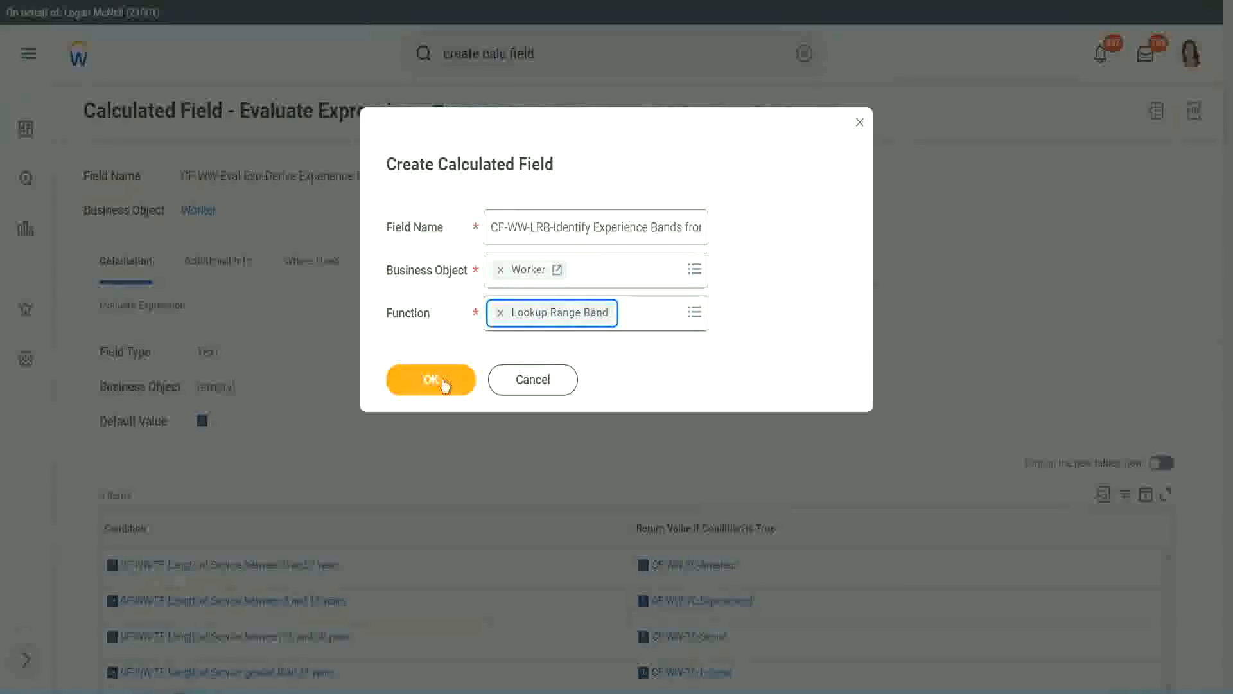
{"action": "left_click", "coordinate": [440, 379]}
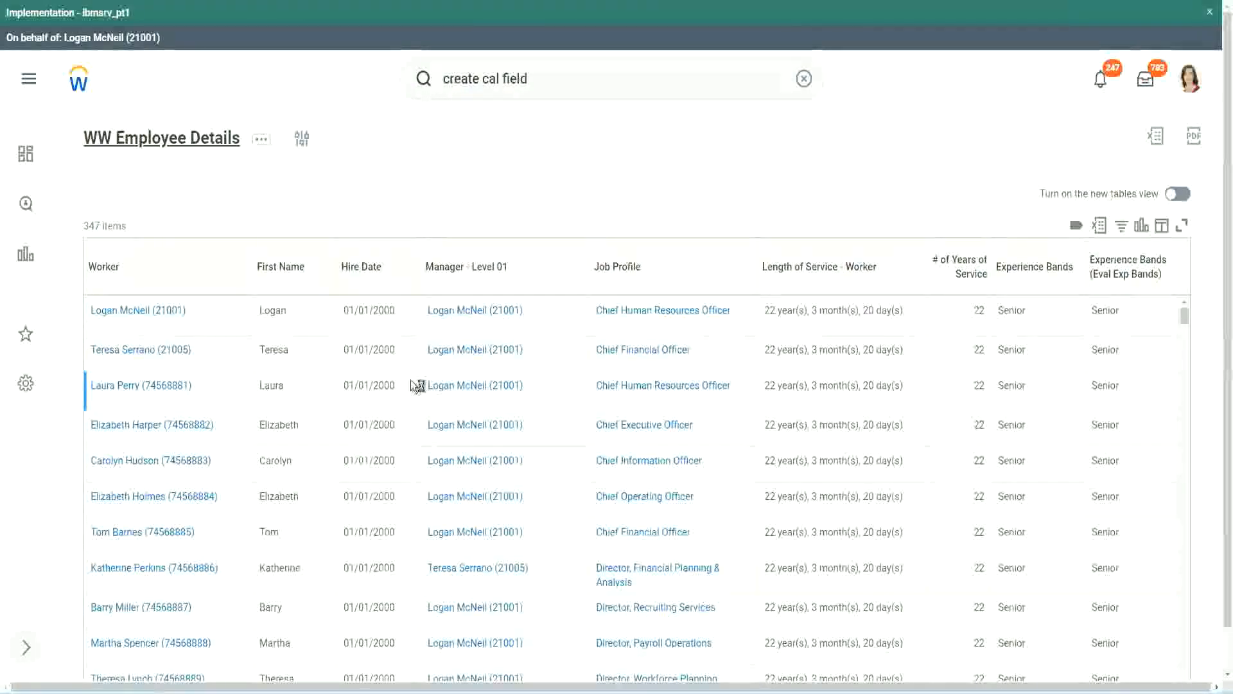
Step: Copy the CF-WW-Convert Text To Number-Number of Years from Length of Service field name from the report and paste it as the Source Field
{"action": "scroll", "coordinate": [411, 417], "scroll_direction": "down", "scroll_amount": 5}
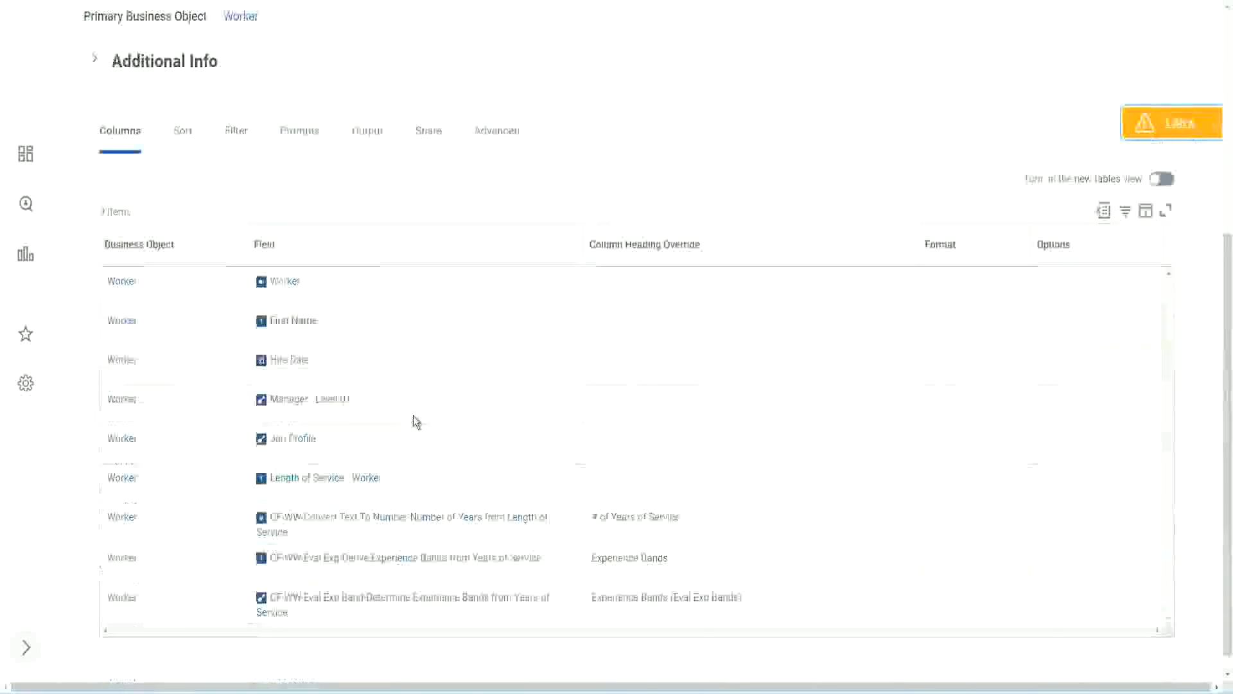
{"action": "right_click", "coordinate": [389, 501]}
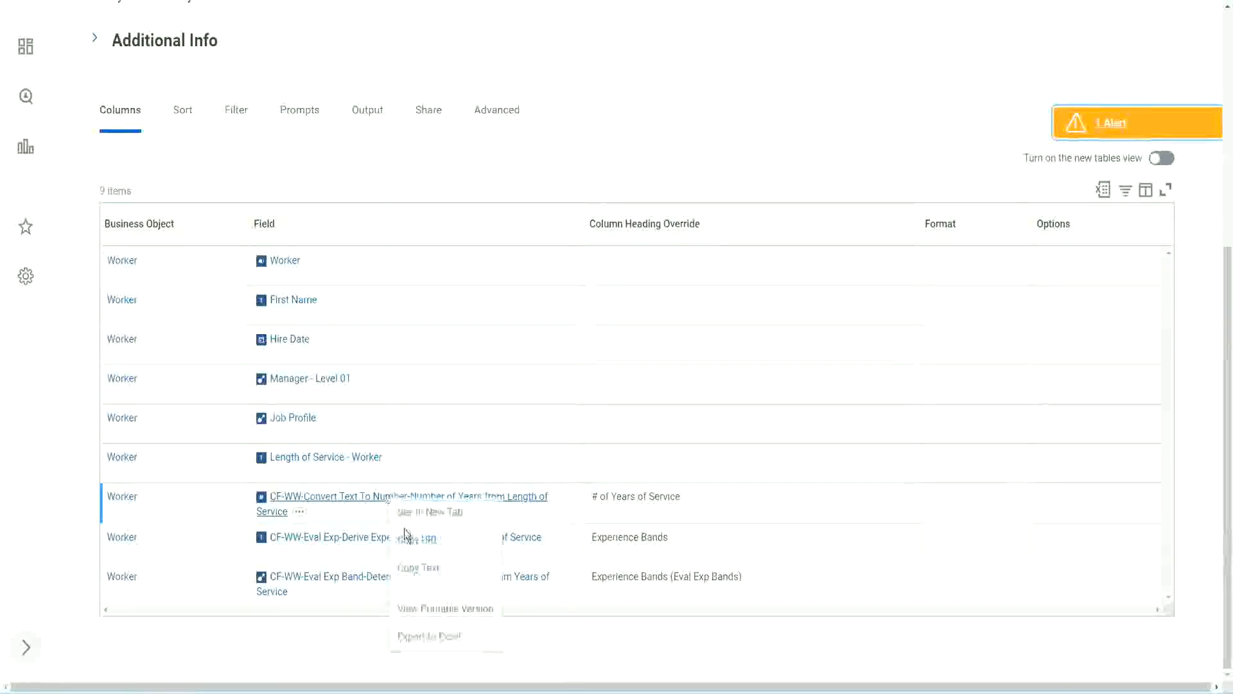
{"action": "left_click", "coordinate": [424, 571]}
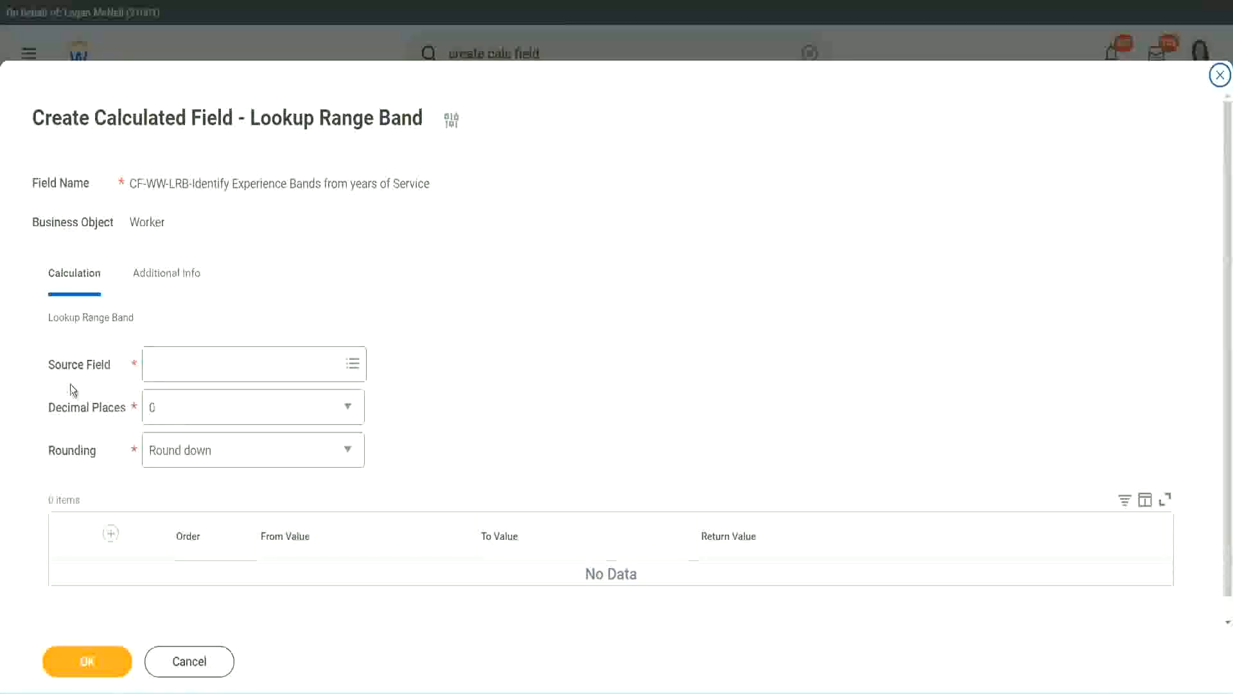
{"action": "left_click", "coordinate": [192, 366]}
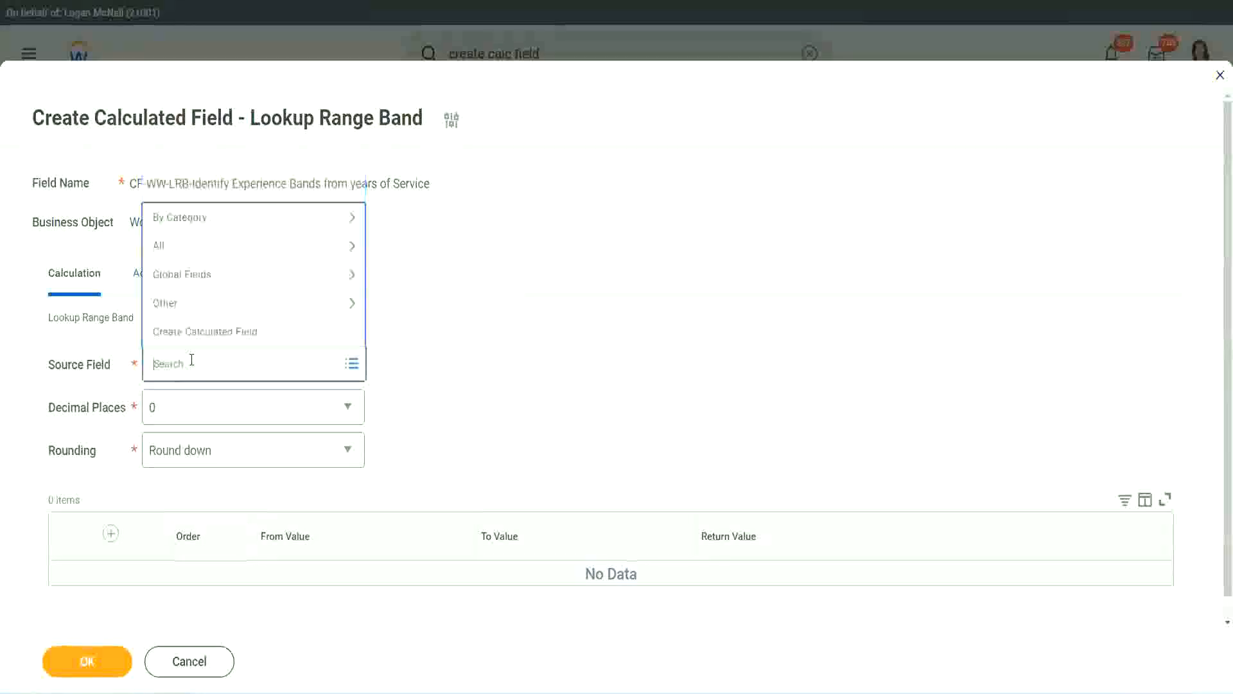
{"action": "key", "text": "ctrl+v"}
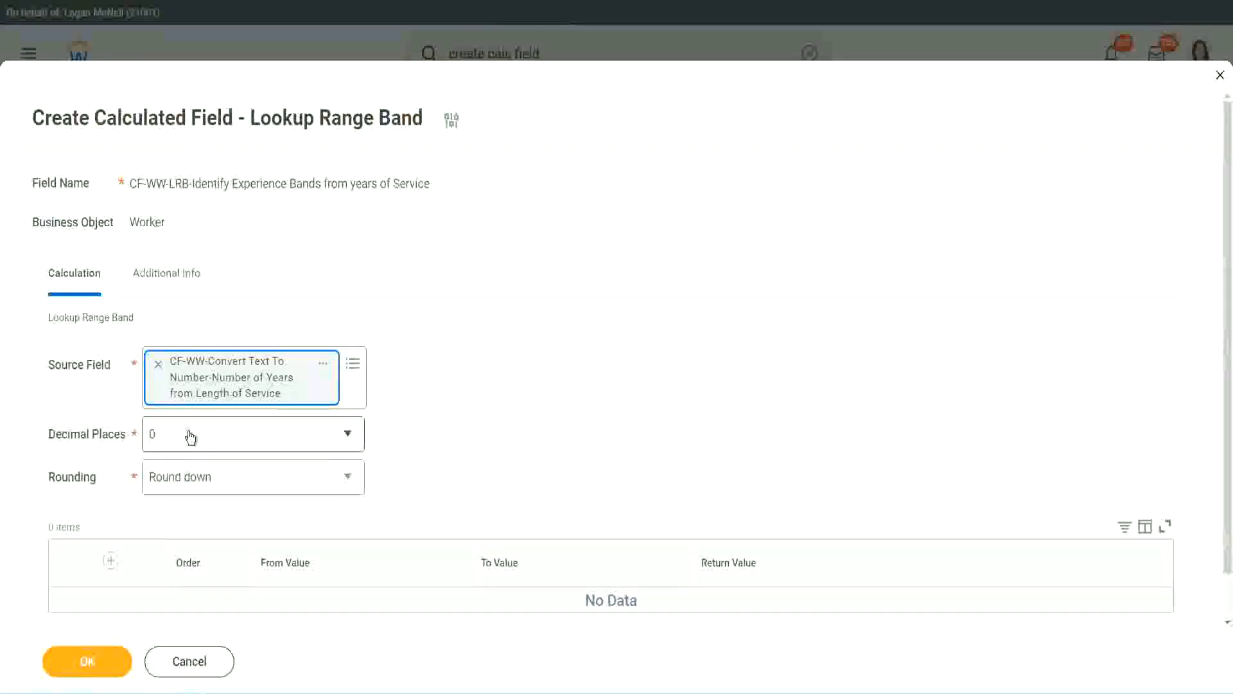
Step: Keep Decimal Places at 0 and set Rounding to Round
{"action": "left_click", "coordinate": [241, 440]}
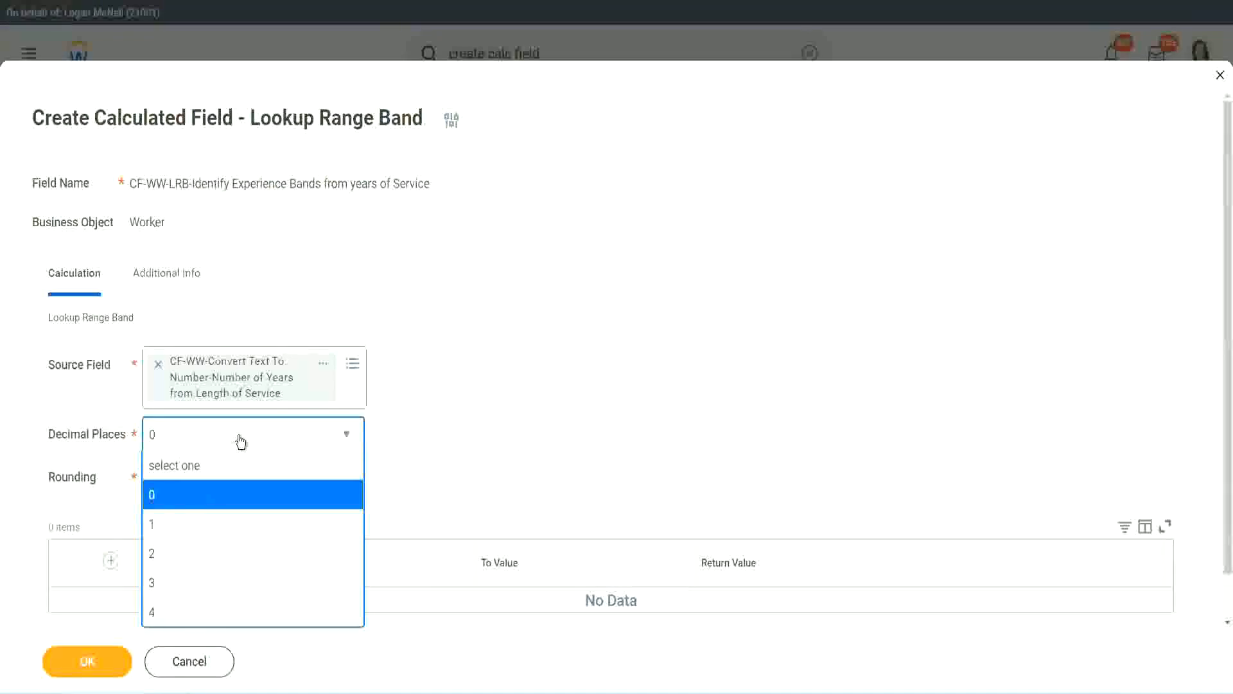
{"action": "left_click", "coordinate": [480, 423]}
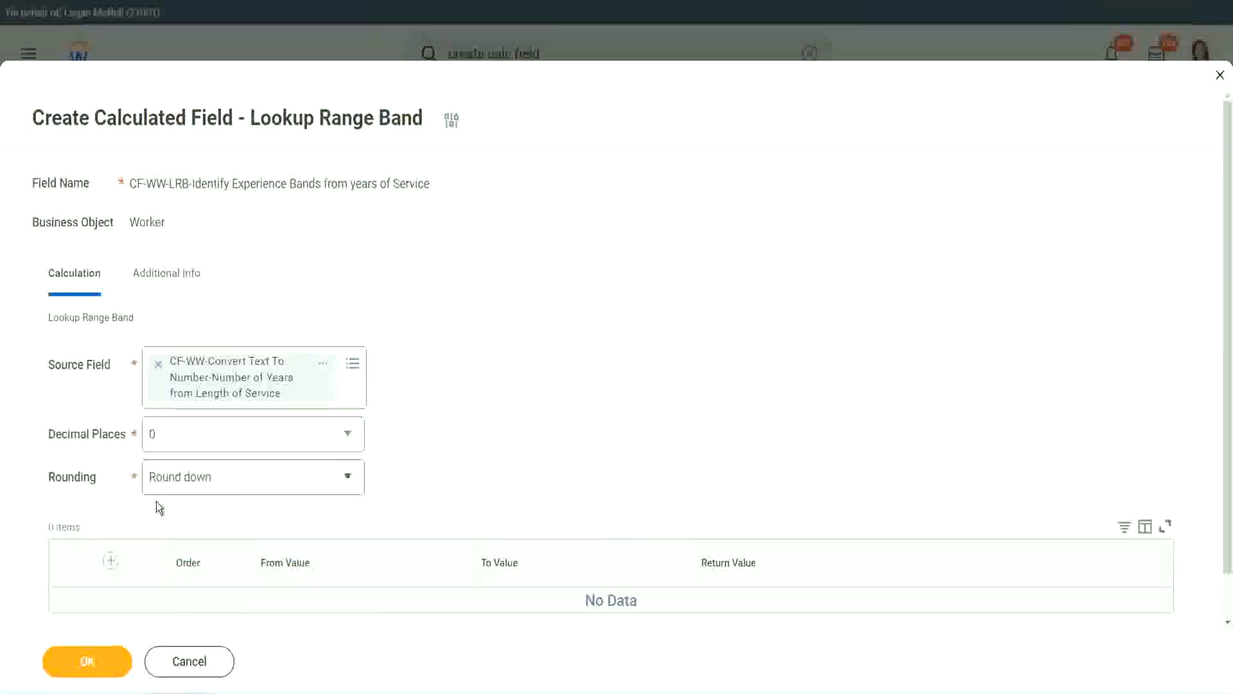
{"action": "left_click", "coordinate": [198, 481]}
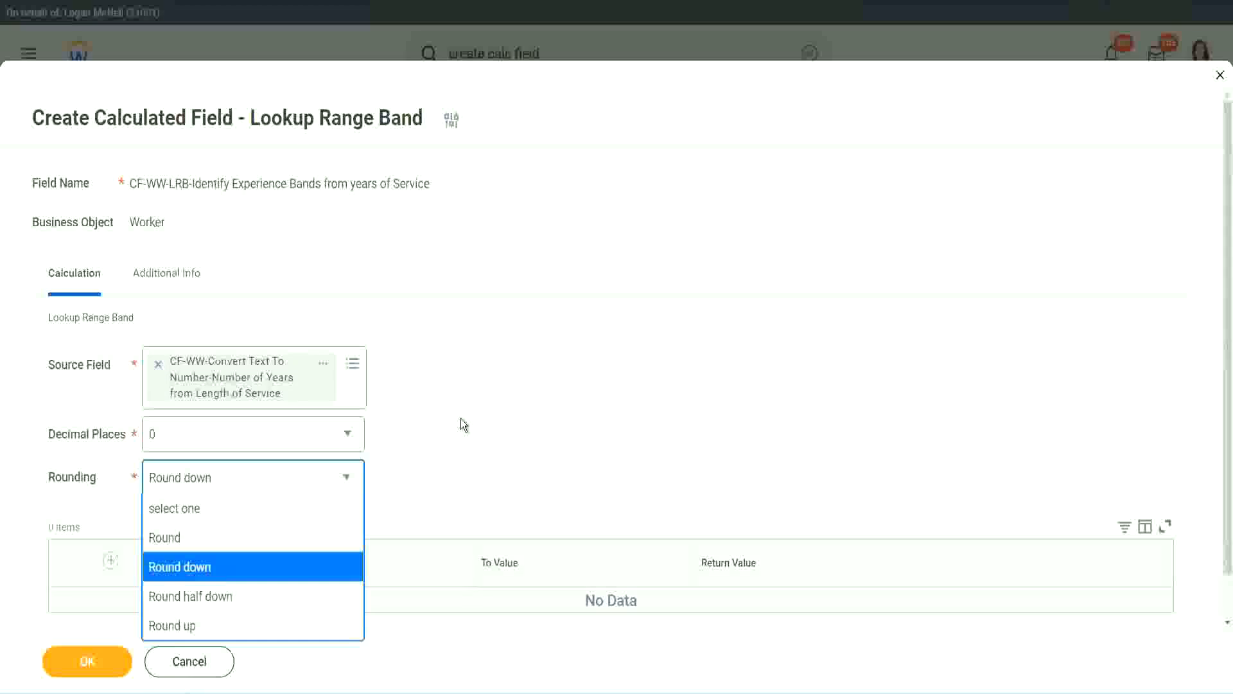
{"action": "left_click", "coordinate": [433, 472]}
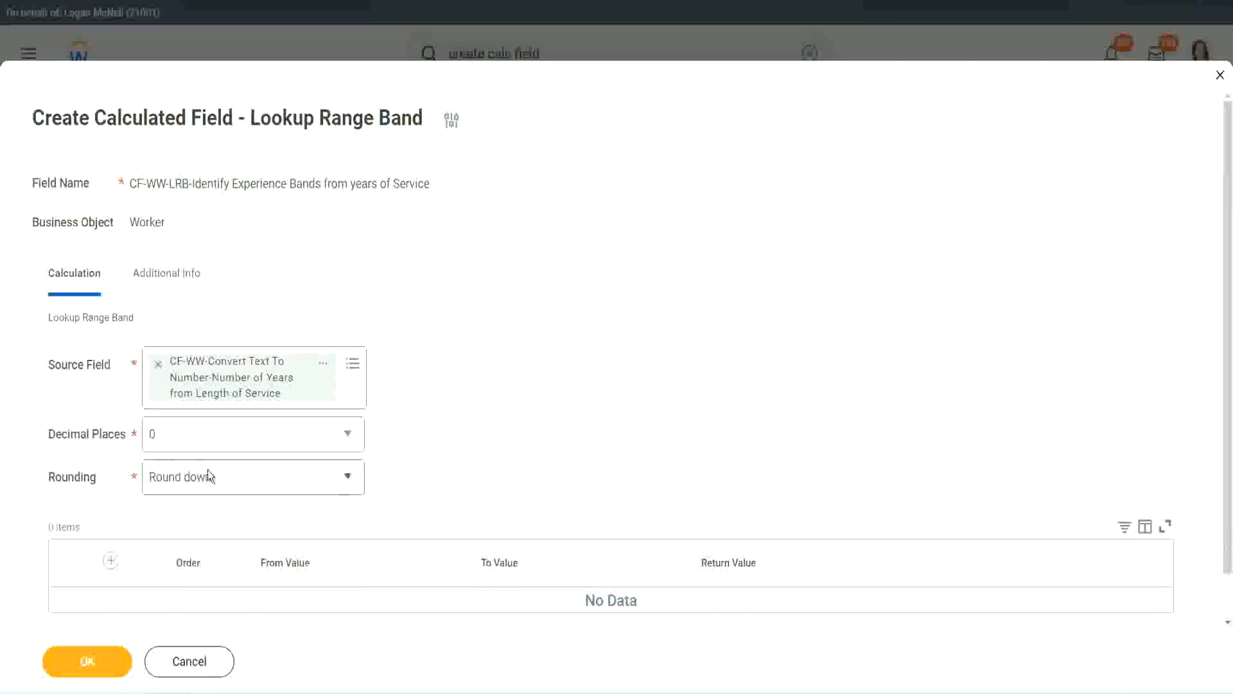
{"action": "left_click", "coordinate": [214, 485]}
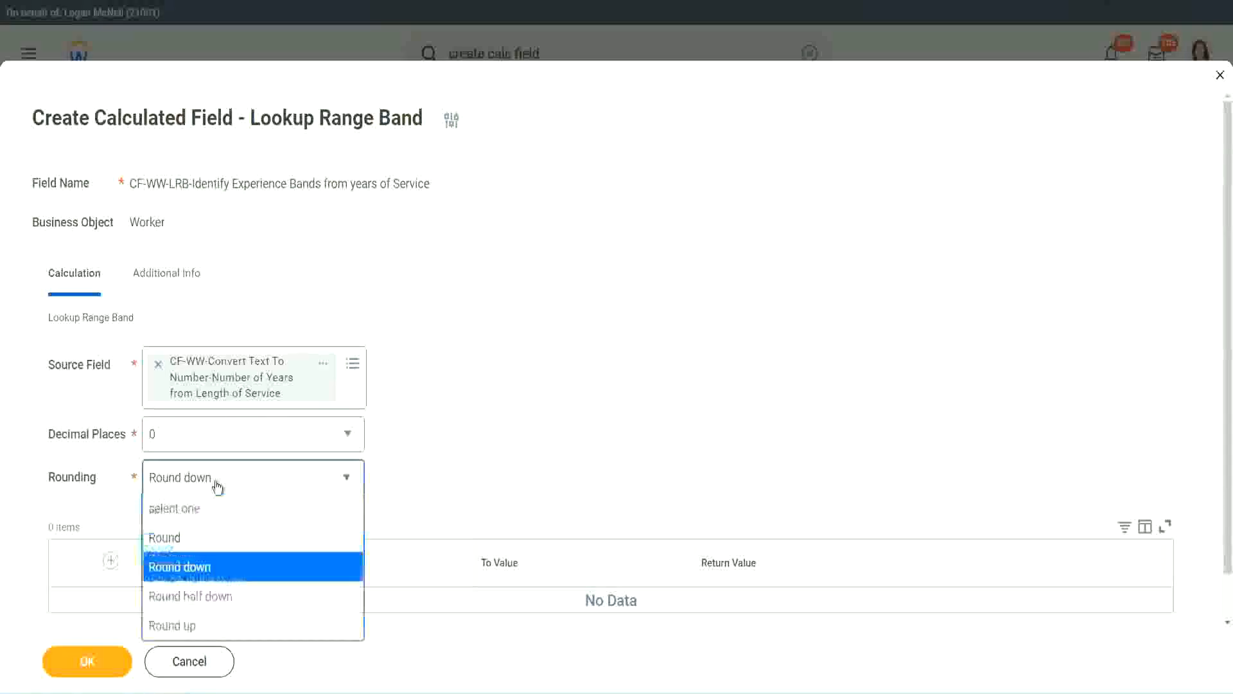
{"action": "left_click", "coordinate": [206, 543]}
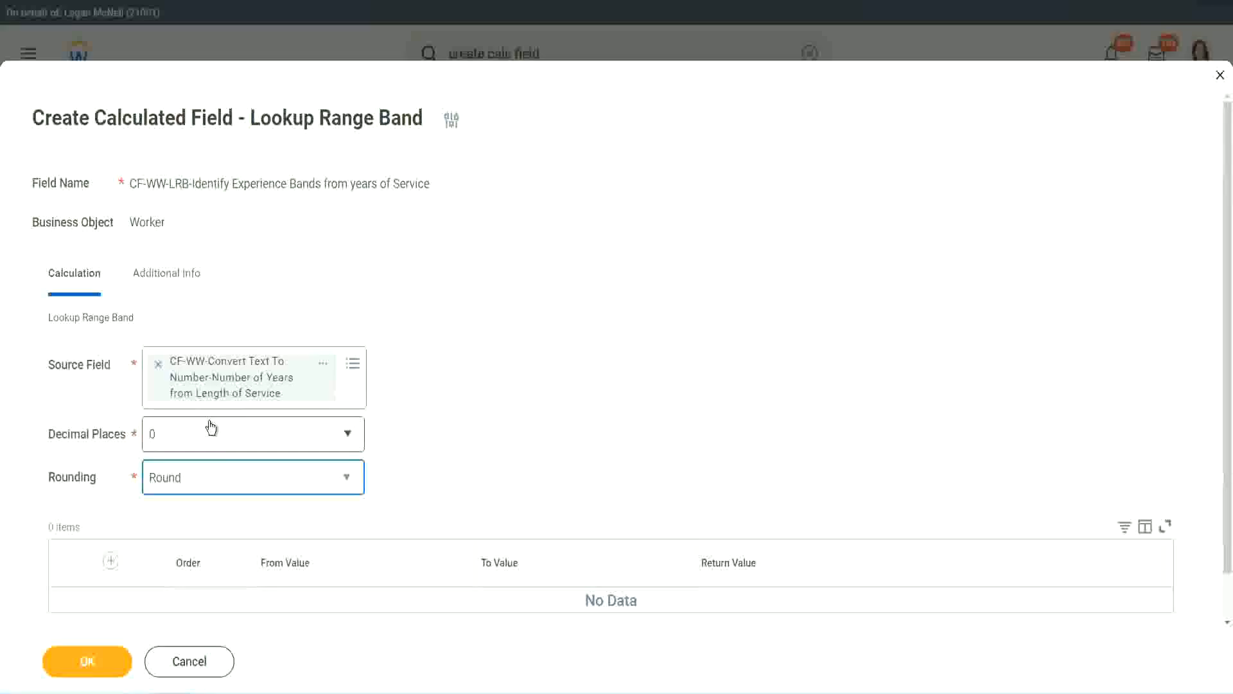
Step: Add a range band row with From Value 0, To Value 7 and Return Value Amateur
{"action": "left_click", "coordinate": [113, 560]}
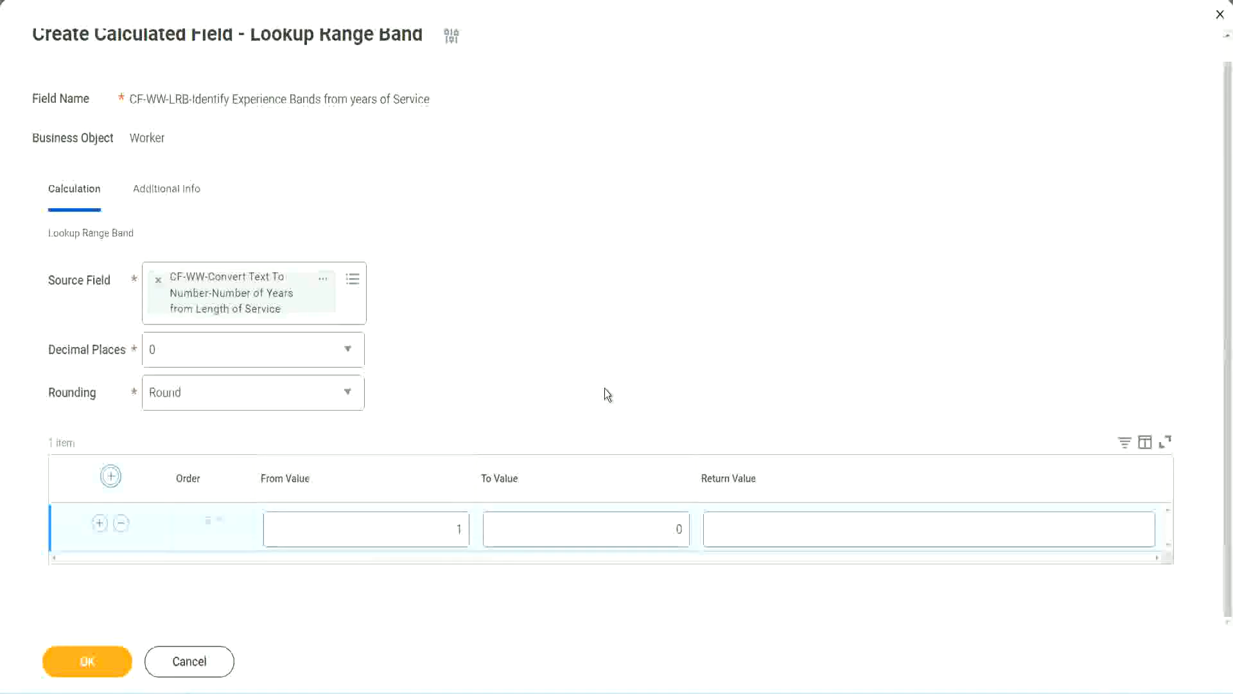
{"action": "left_click", "coordinate": [450, 533]}
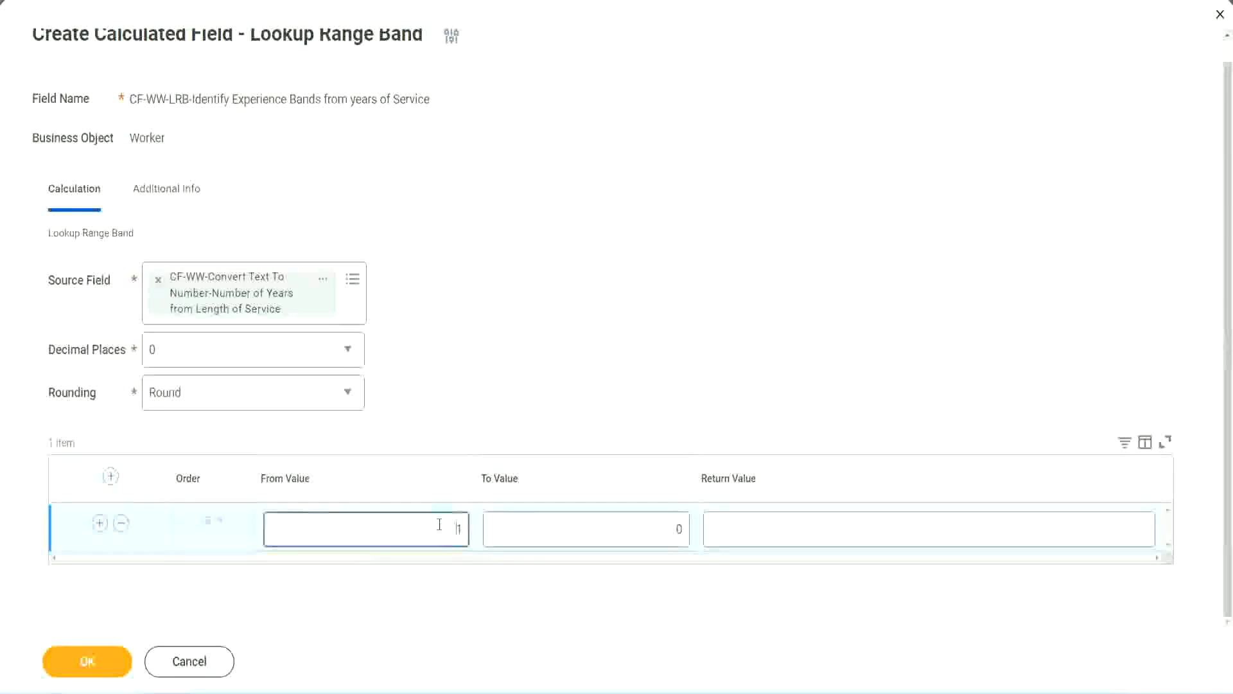
{"action": "type", "text": "0"}
{"action": "key", "text": "Tab"}
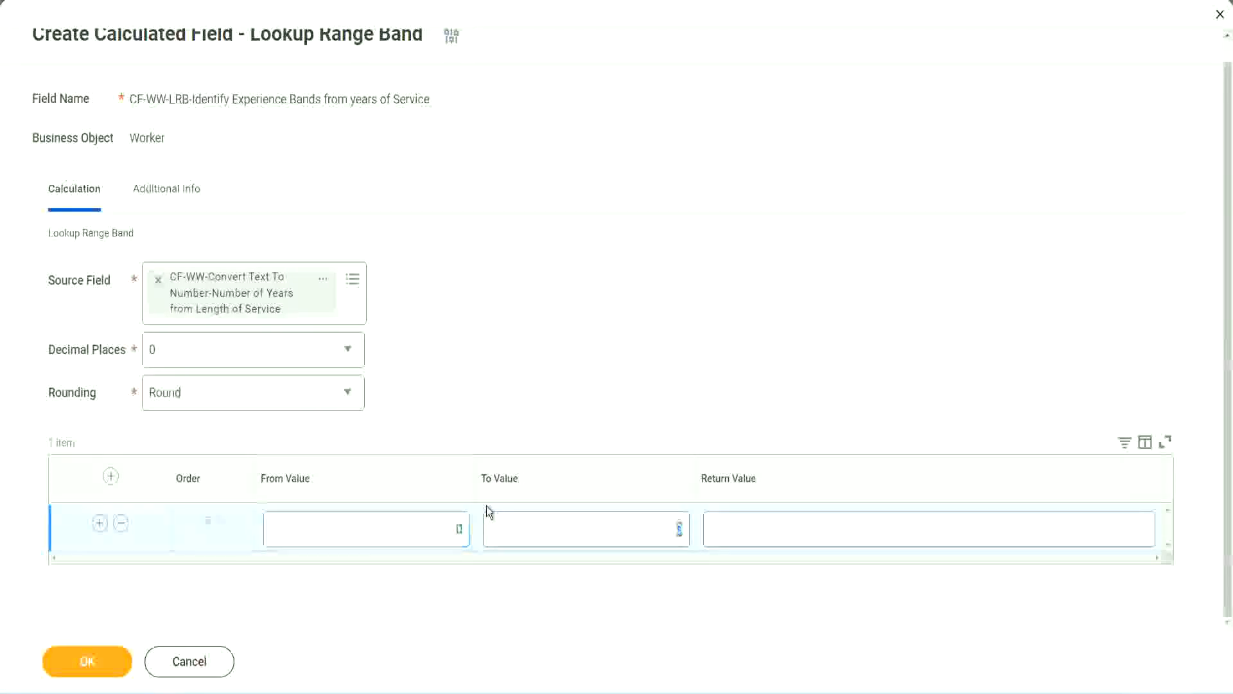
{"action": "type", "text": "7"}
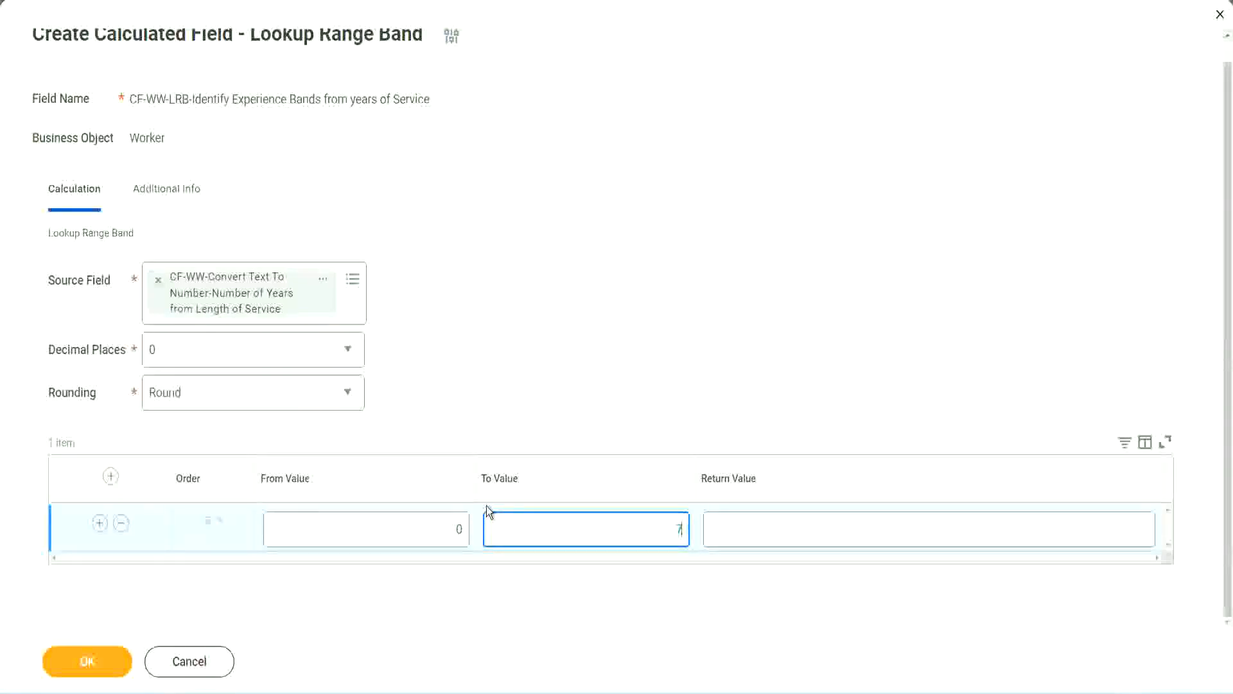
{"action": "key", "text": "Tab"}
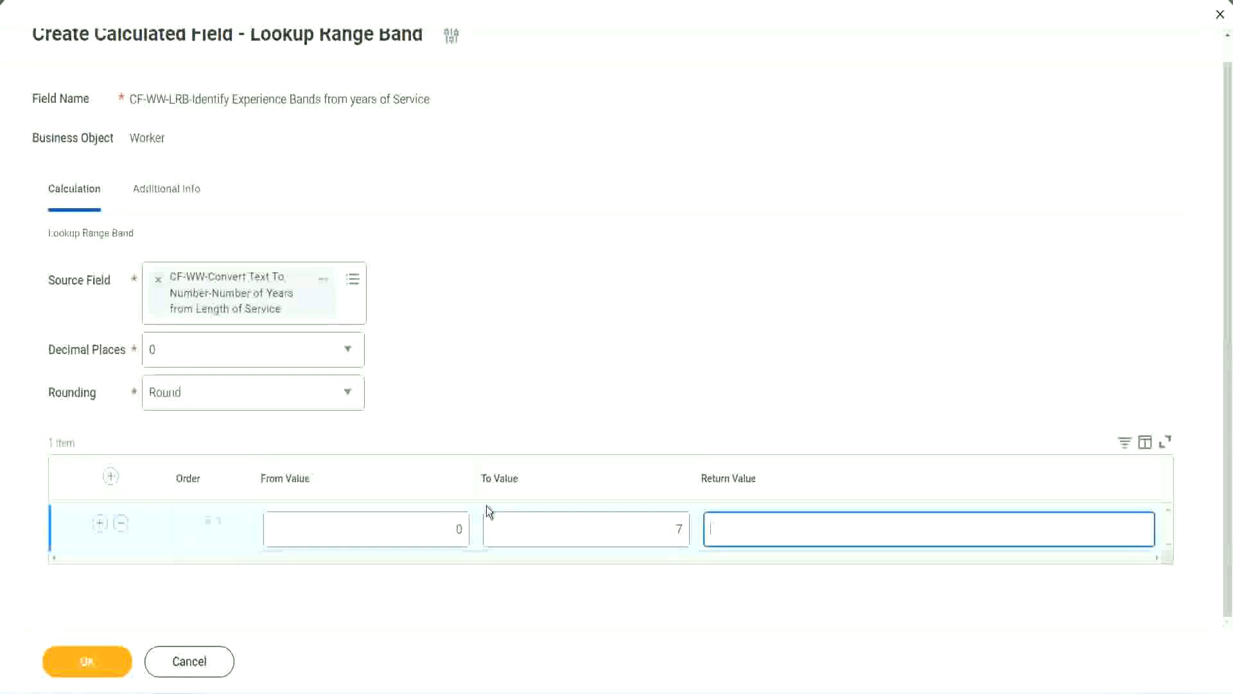
{"action": "type", "text": "Amateur"}
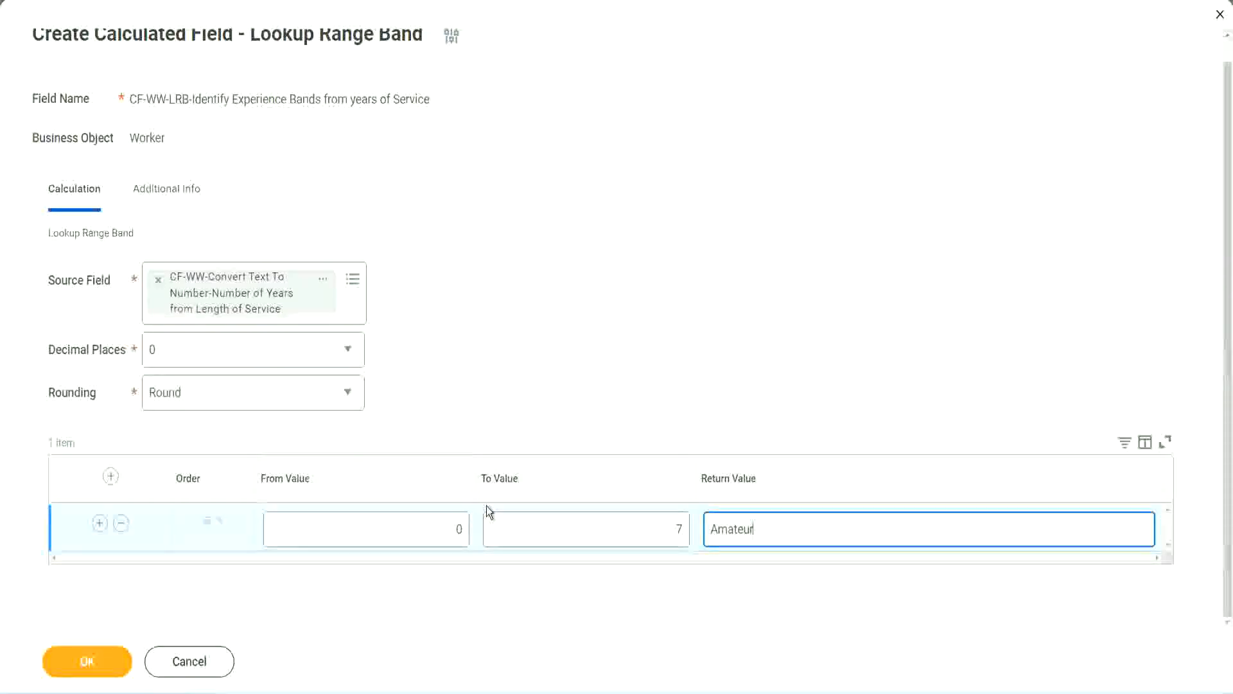
{"action": "left_click", "coordinate": [427, 532]}
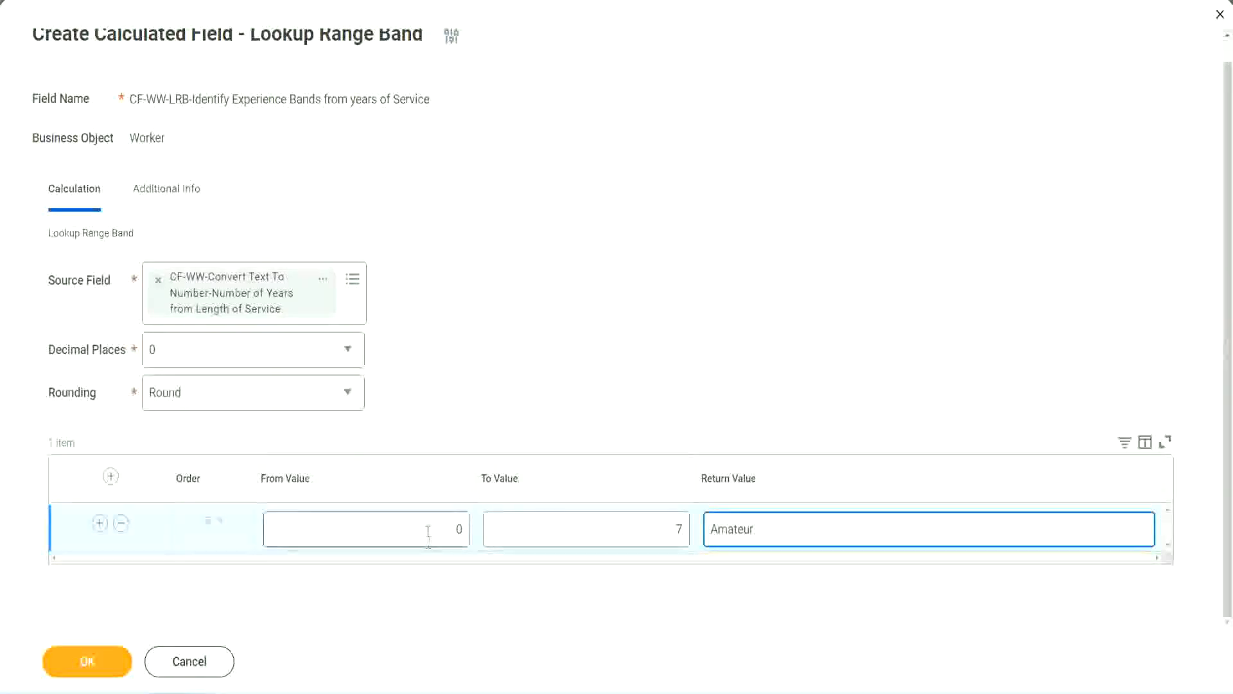
{"action": "left_click", "coordinate": [666, 520]}
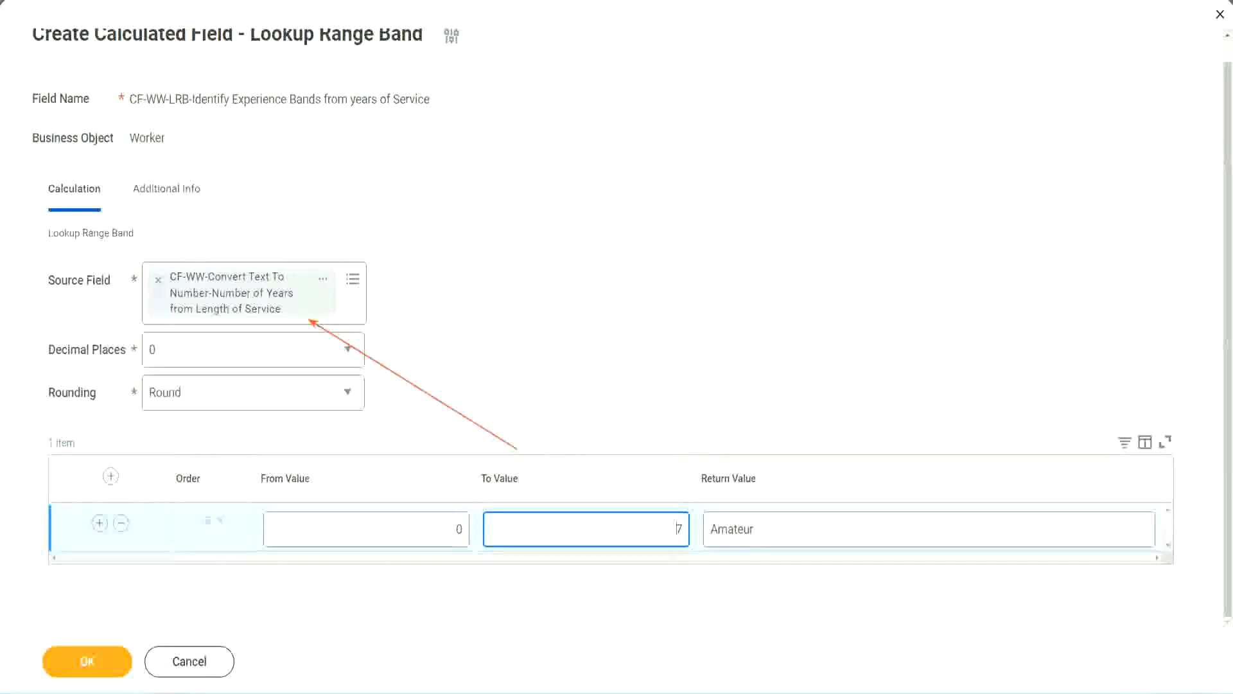
Step: Add a second range band row with To Value 15 and Return Value Experienced, keeping From Value 8
{"action": "left_click", "coordinate": [99, 522]}
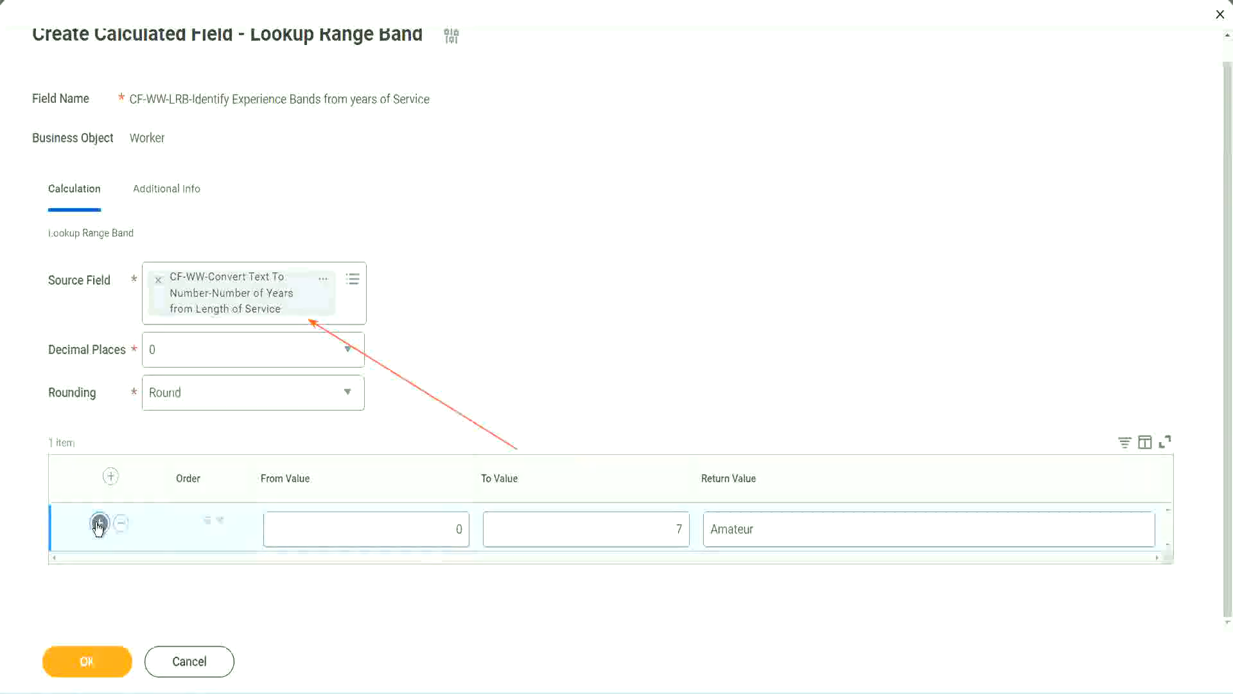
{"action": "double_click", "coordinate": [458, 577]}
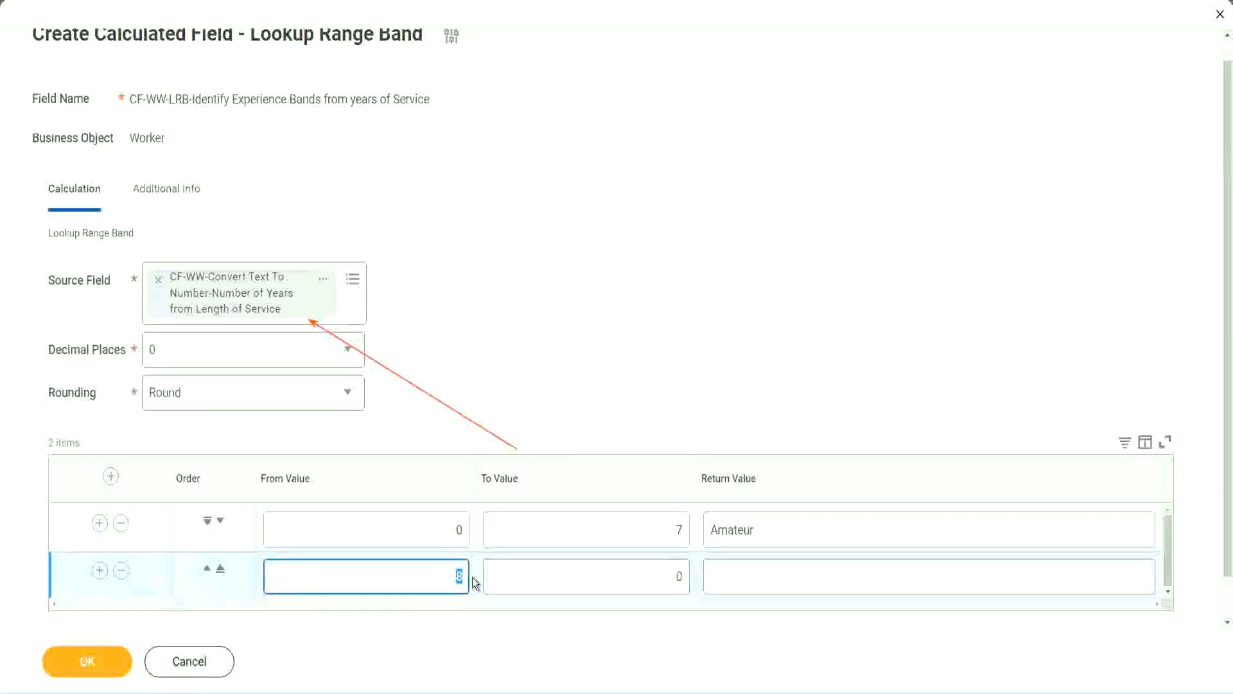
{"action": "left_click", "coordinate": [447, 529]}
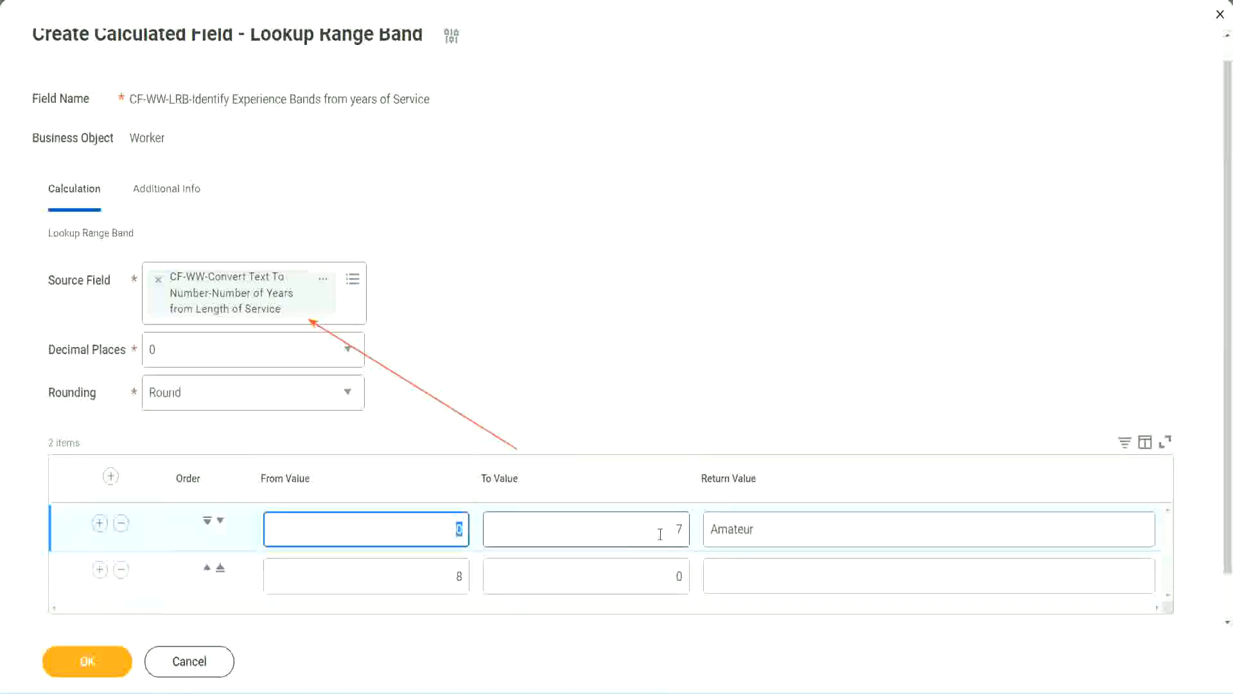
{"action": "left_click", "coordinate": [673, 529]}
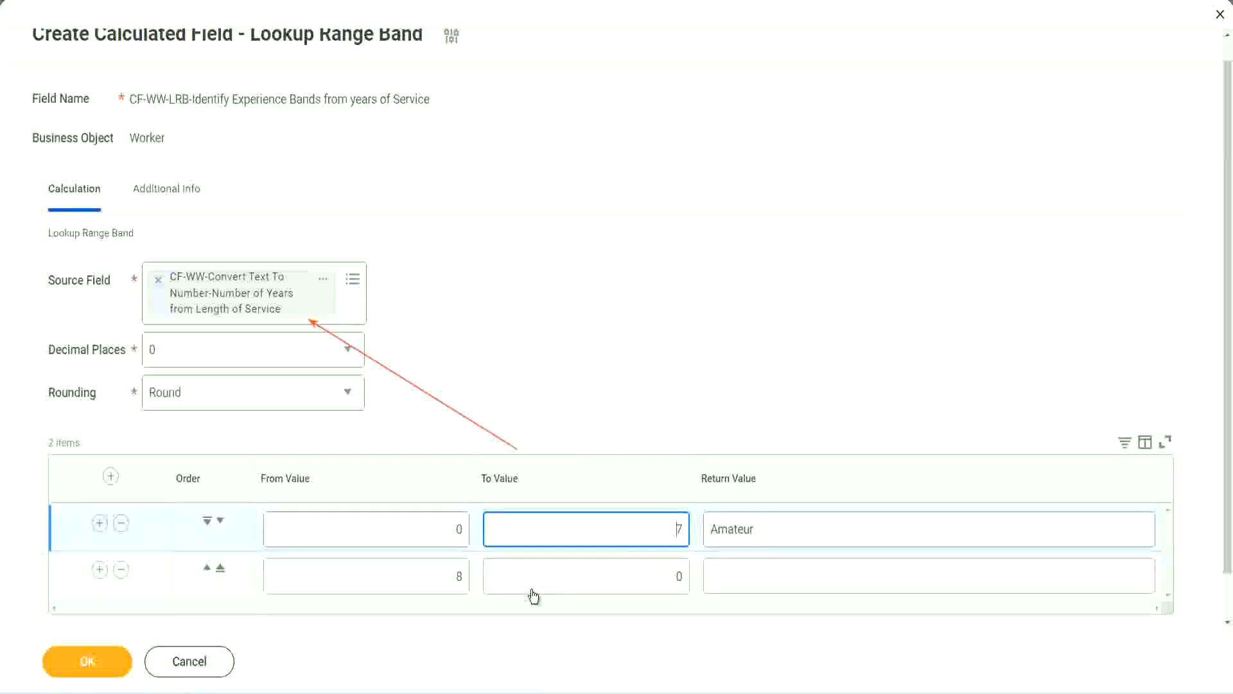
{"action": "left_click", "coordinate": [437, 576]}
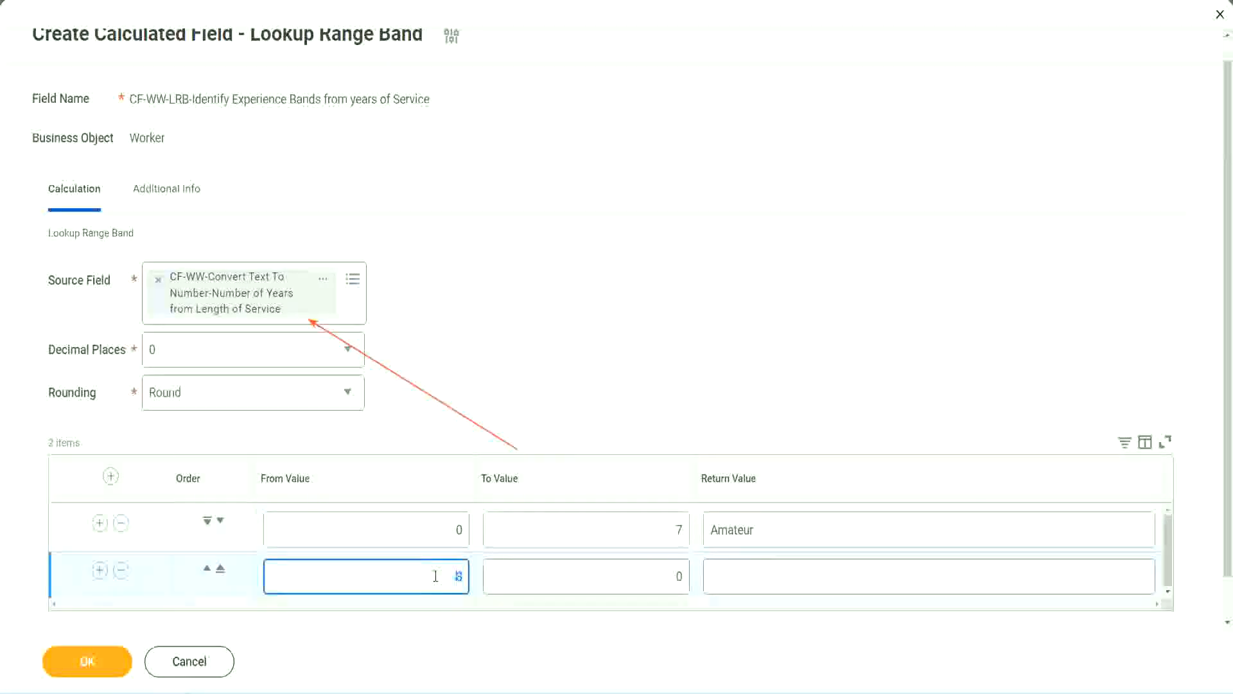
{"action": "left_click", "coordinate": [669, 576]}
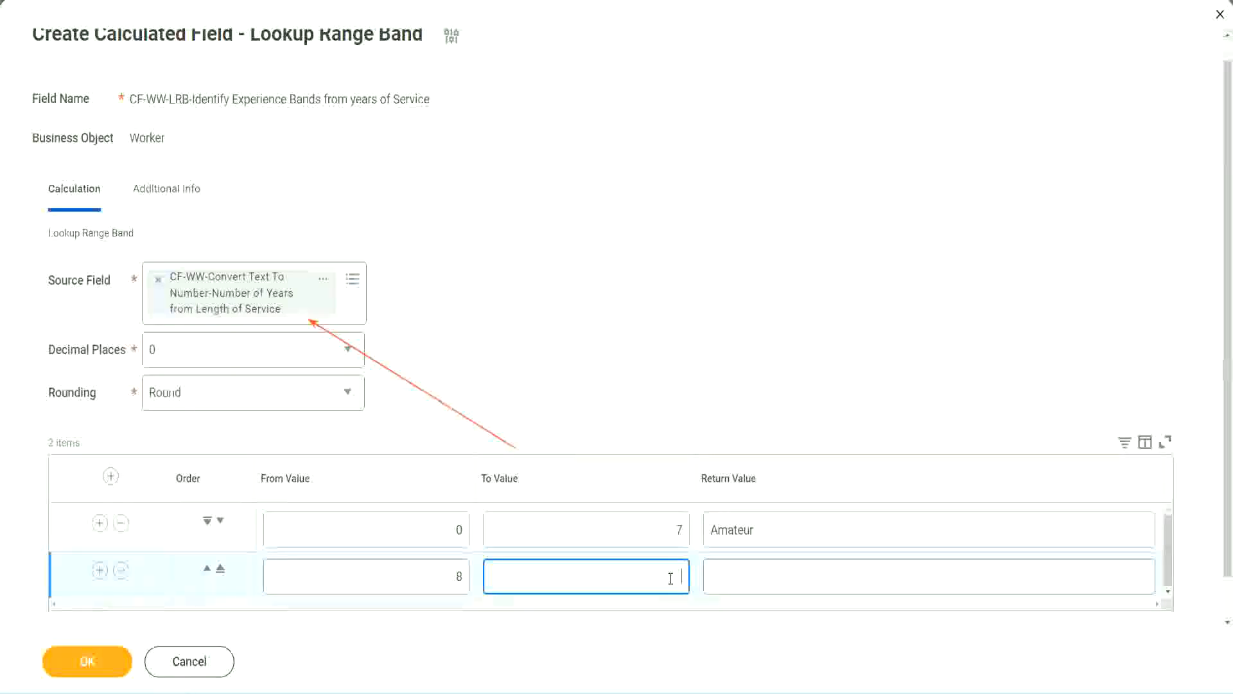
{"action": "type", "text": "15"}
{"action": "left_click", "coordinate": [761, 573]}
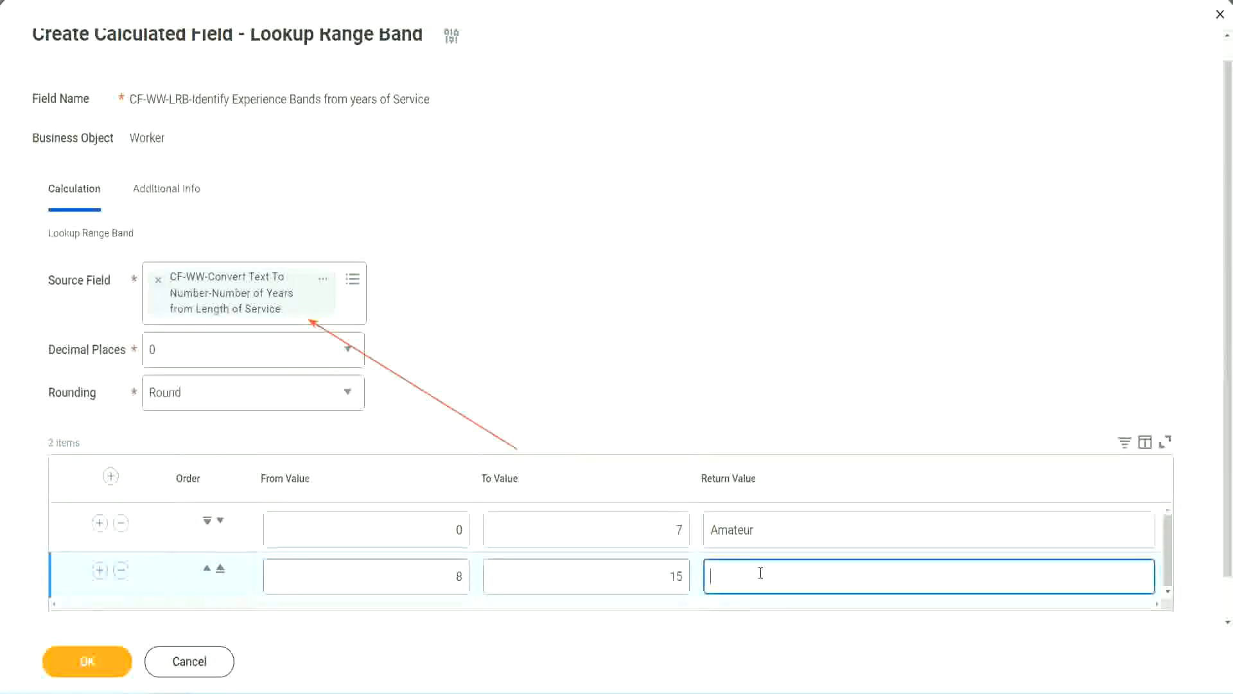
{"action": "type", "text": "Experienced"}
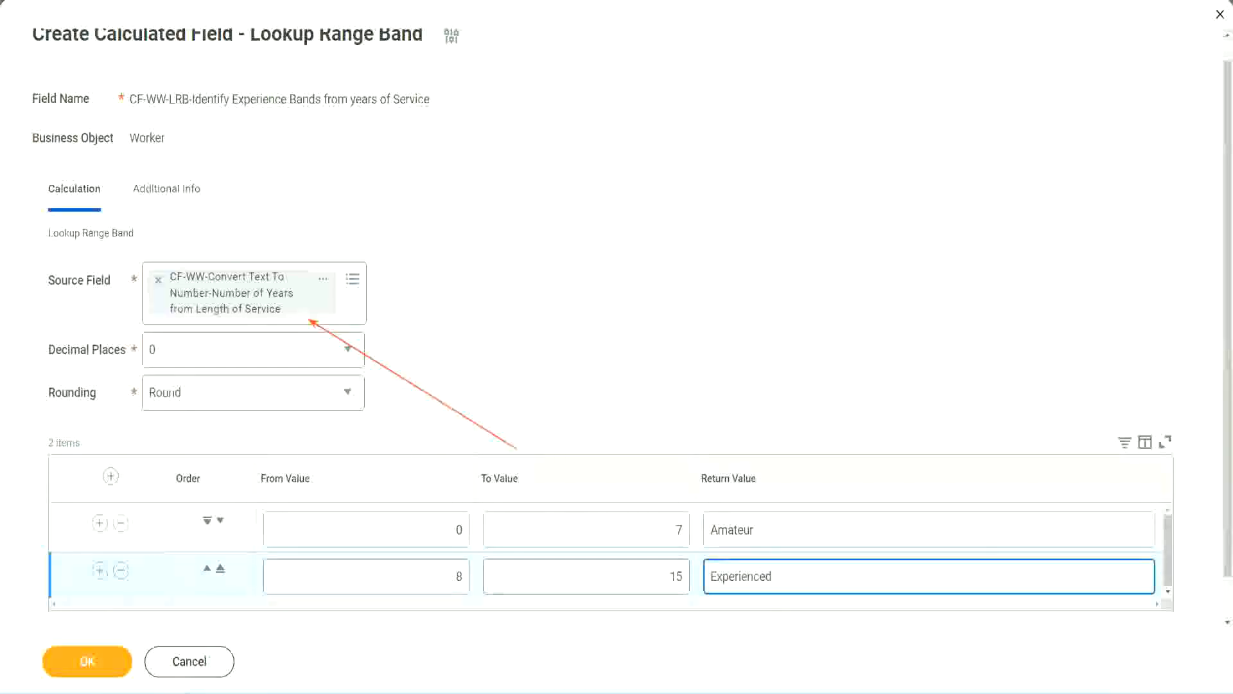
Step: Add a third range band row with To Value 30 and Return Value Senior, keeping From Value 16
{"action": "left_click", "coordinate": [99, 570]}
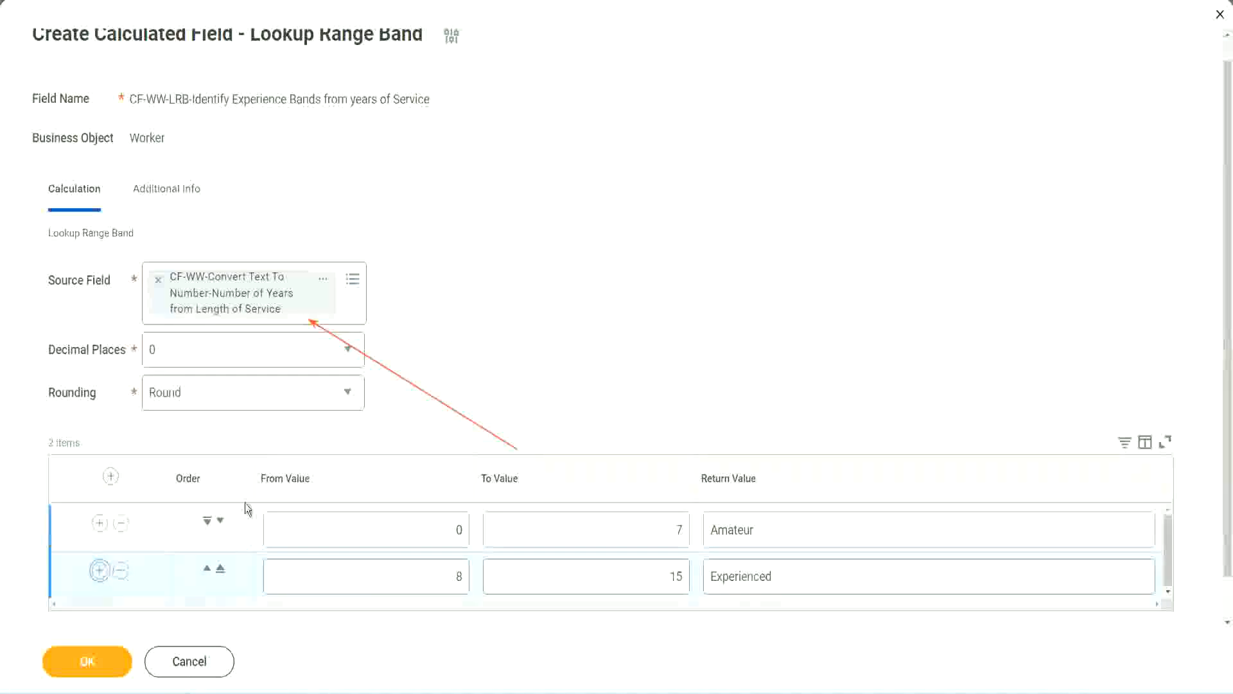
{"action": "scroll", "coordinate": [482, 371], "scroll_direction": "down", "scroll_amount": 2}
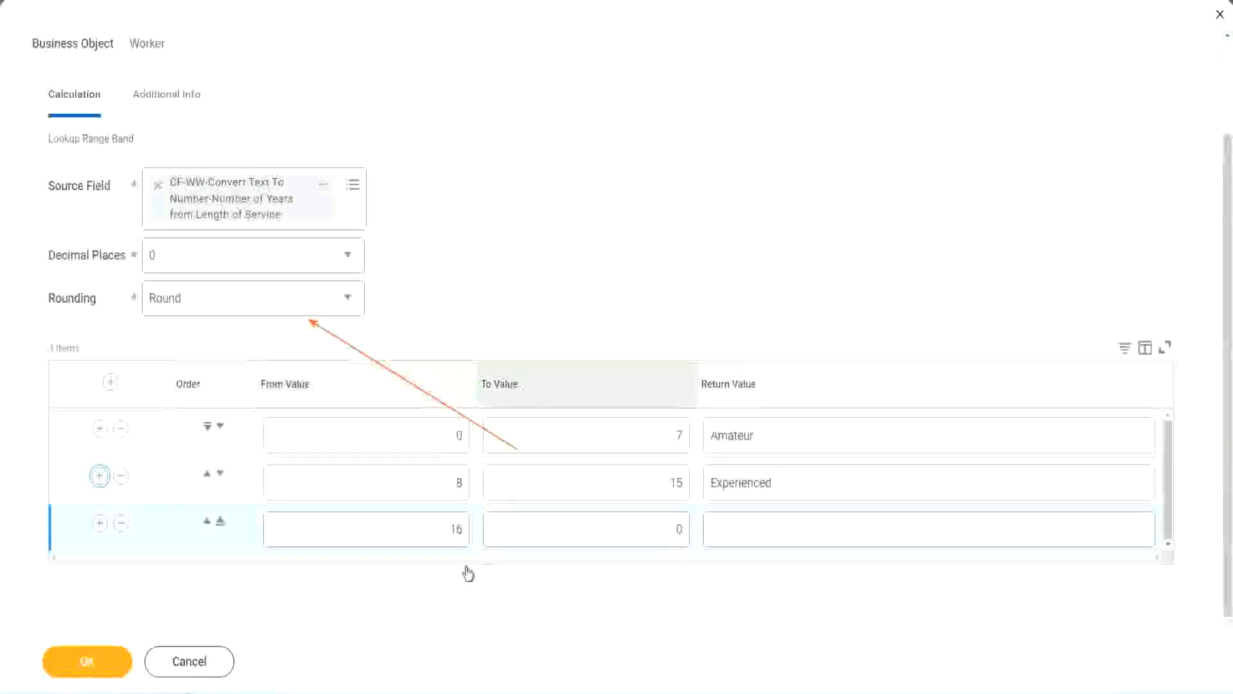
{"action": "left_click", "coordinate": [621, 529]}
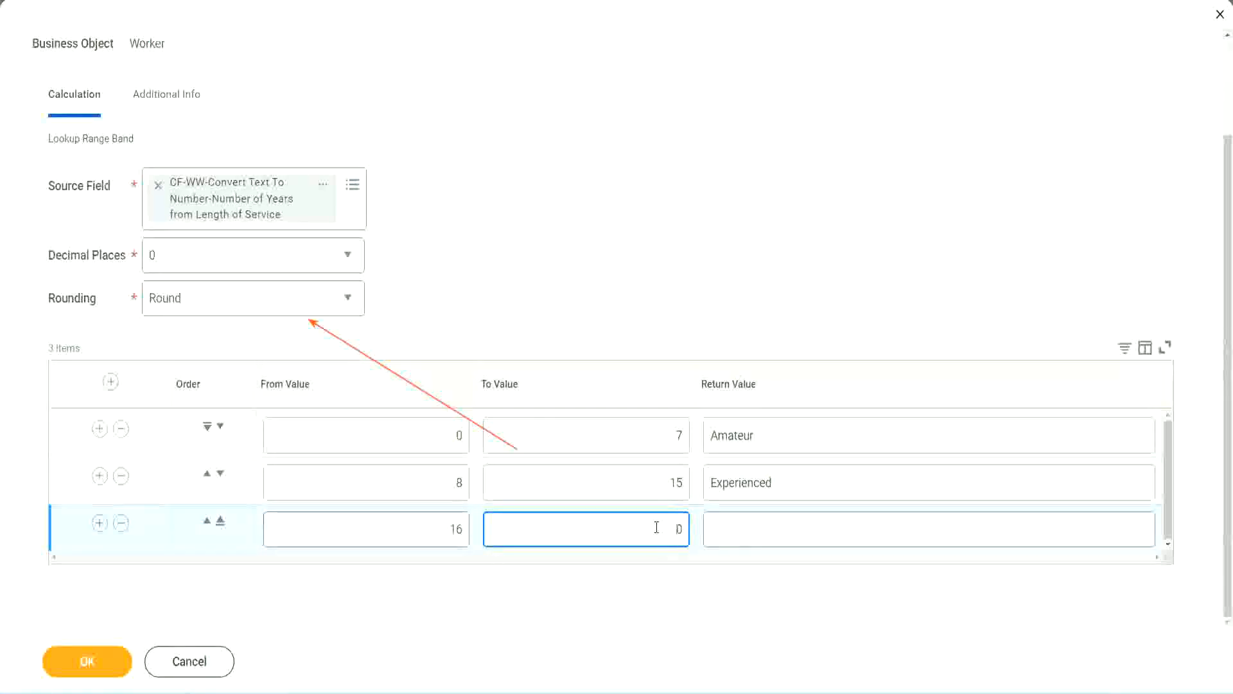
{"action": "type", "text": "3"}
{"action": "key", "text": "Tab"}
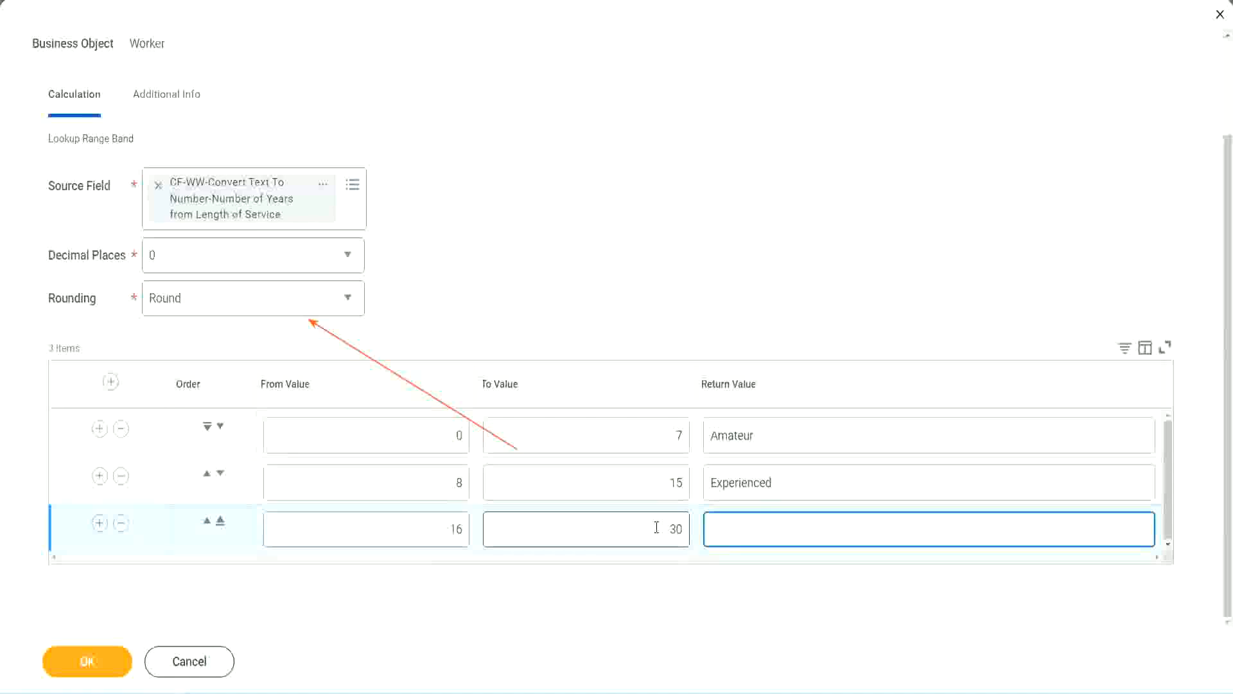
{"action": "type", "text": "Senior"}
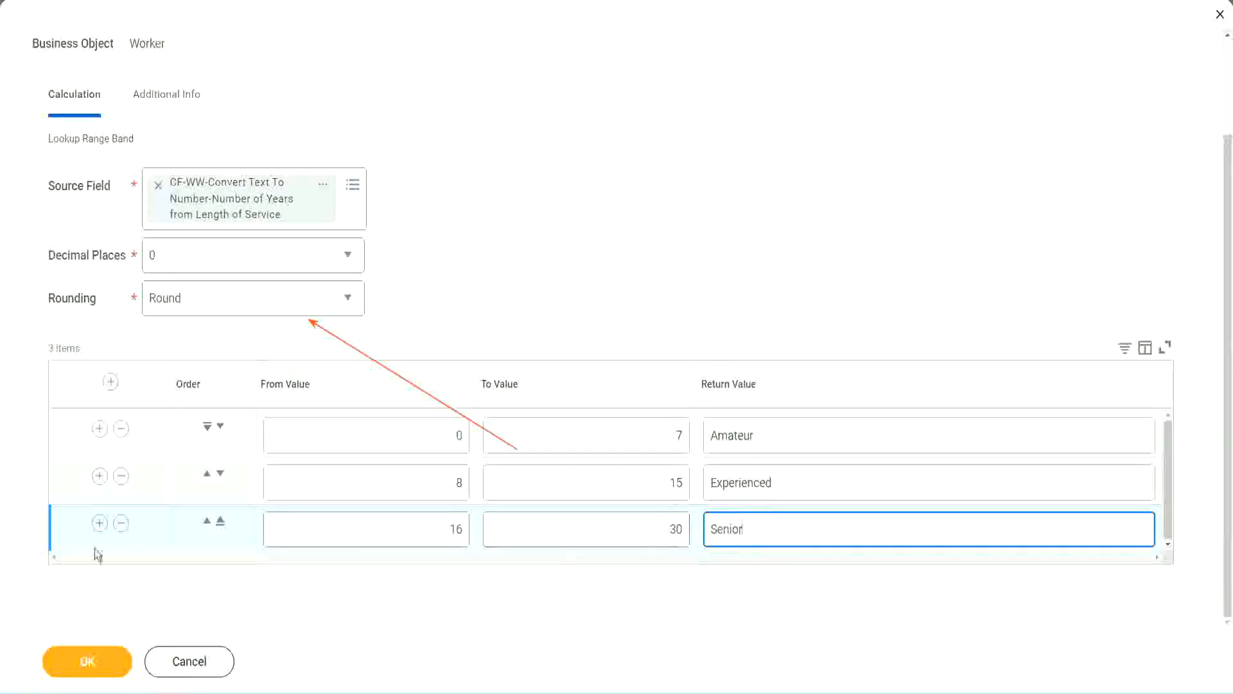
Step: Add a fourth range band row with To Value 1000 and Return Value Legend, keeping From Value 31
{"action": "left_click", "coordinate": [98, 528]}
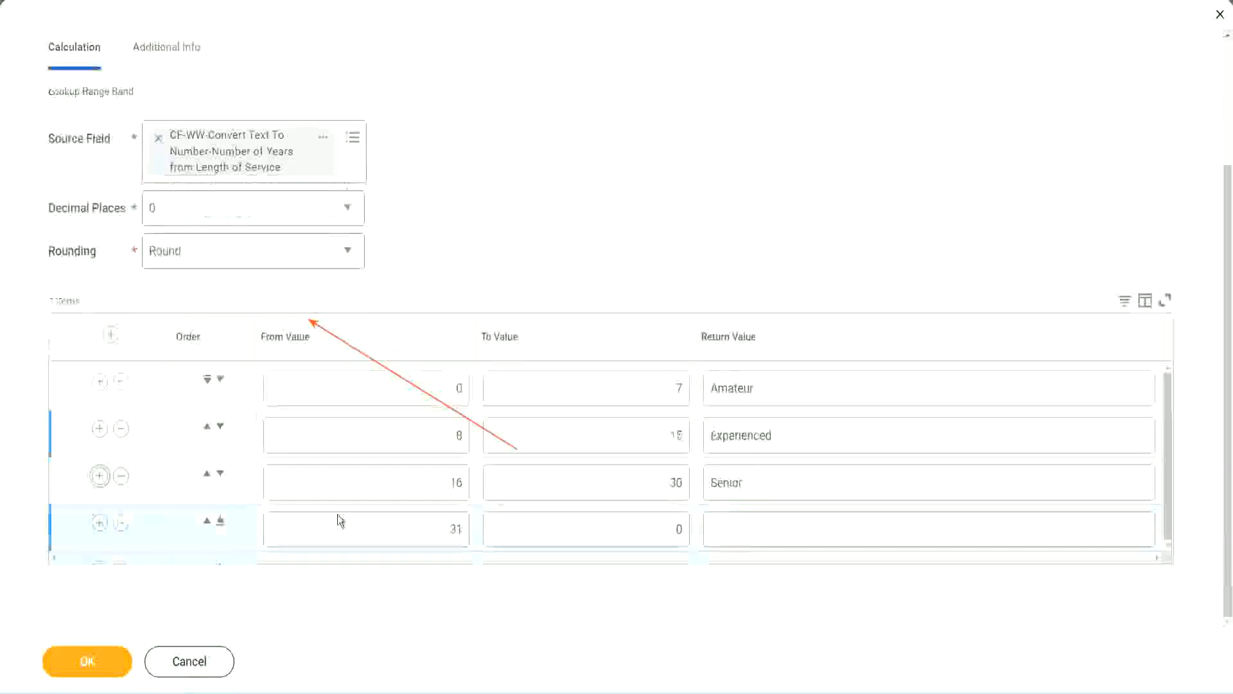
{"action": "double_click", "coordinate": [458, 528]}
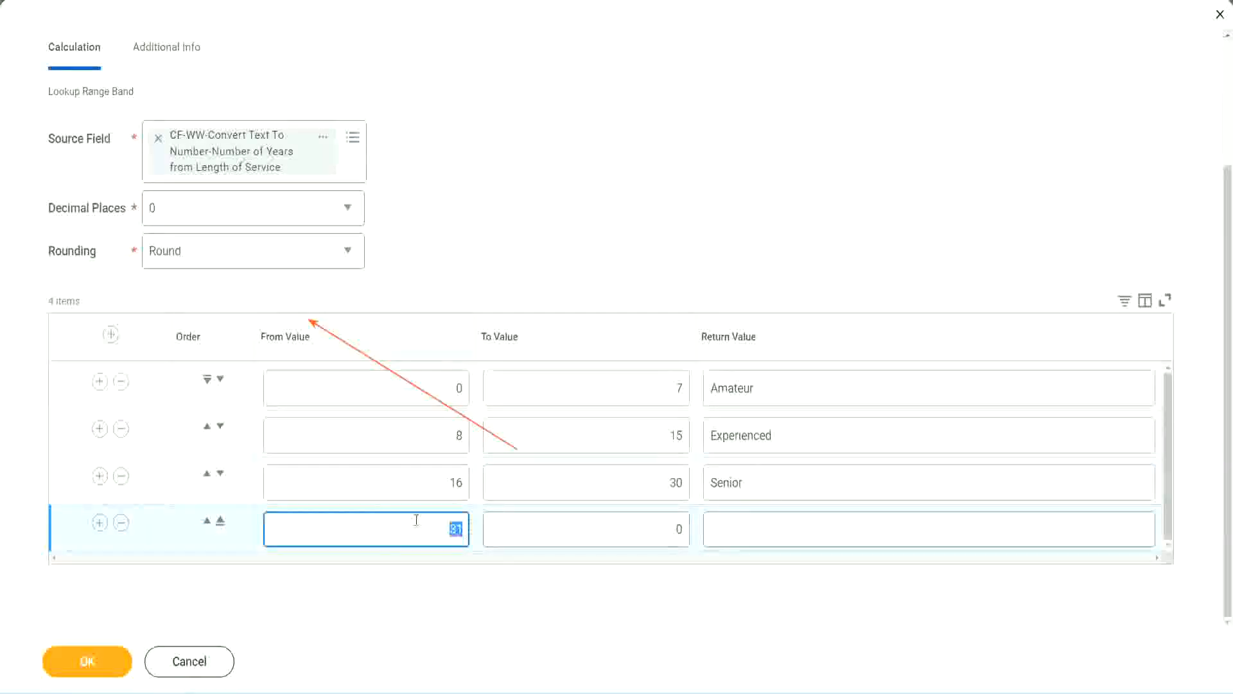
{"action": "left_click", "coordinate": [666, 529]}
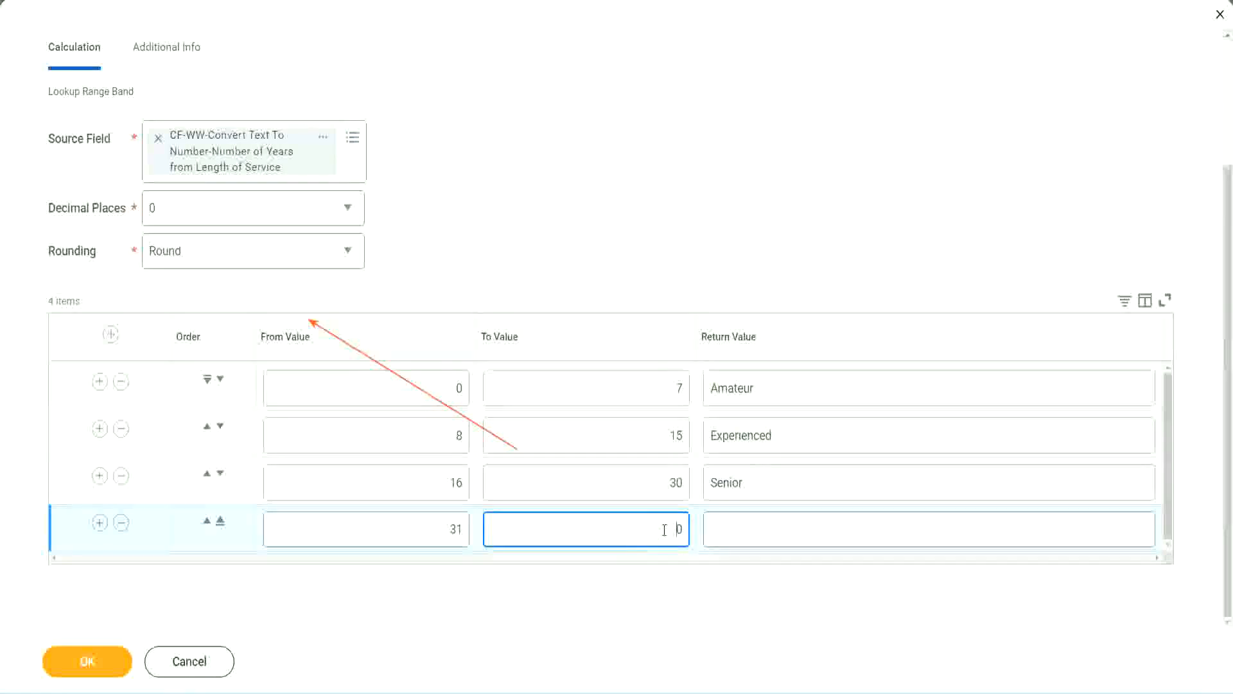
{"action": "type", "text": "1000"}
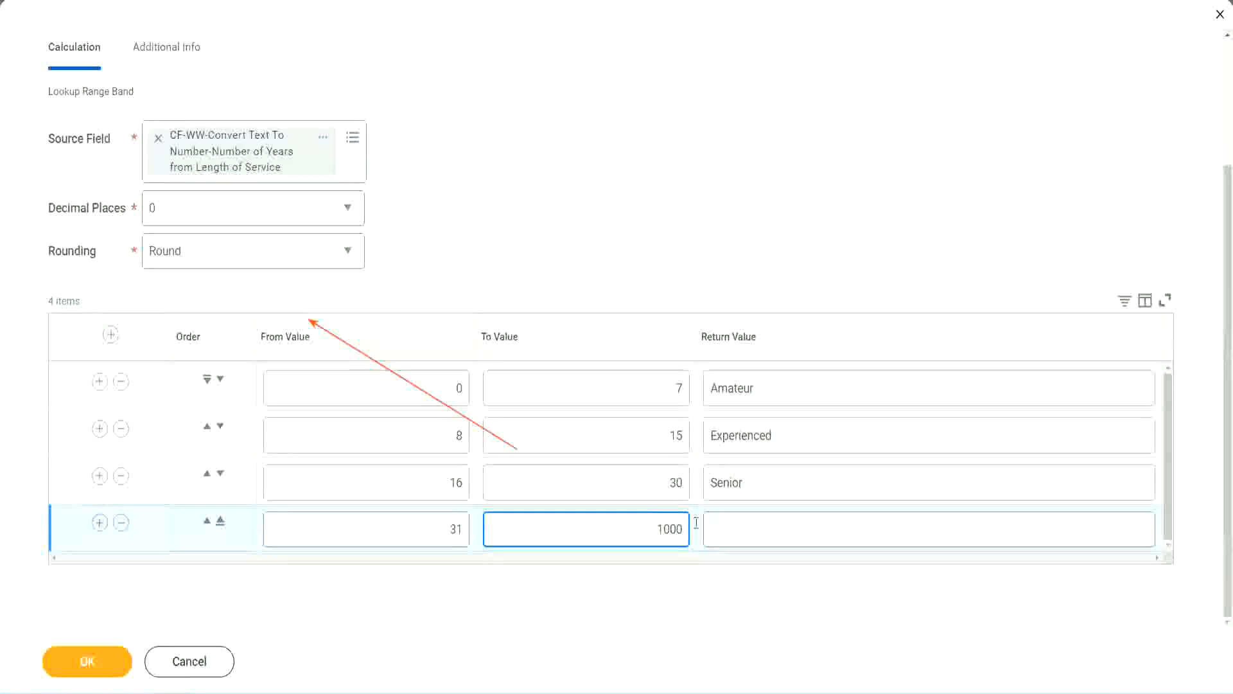
{"action": "left_click", "coordinate": [697, 524]}
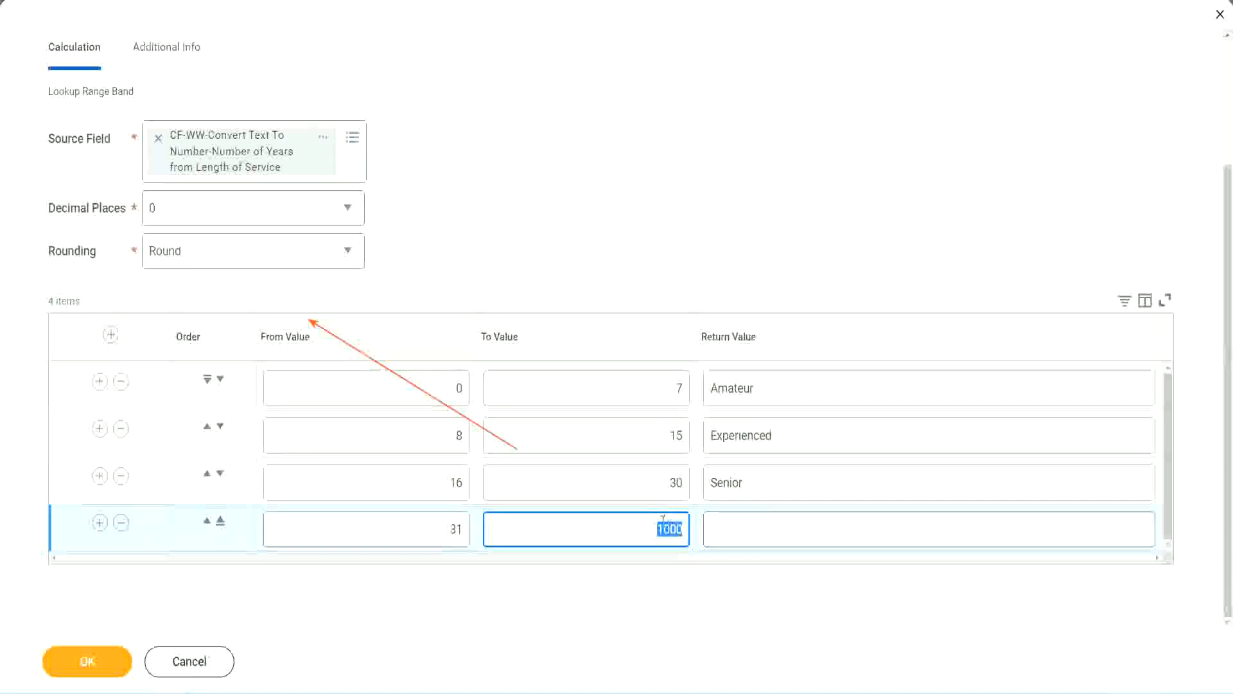
{"action": "left_click_drag", "start_coordinate": [647, 526], "coordinate": [691, 525]}
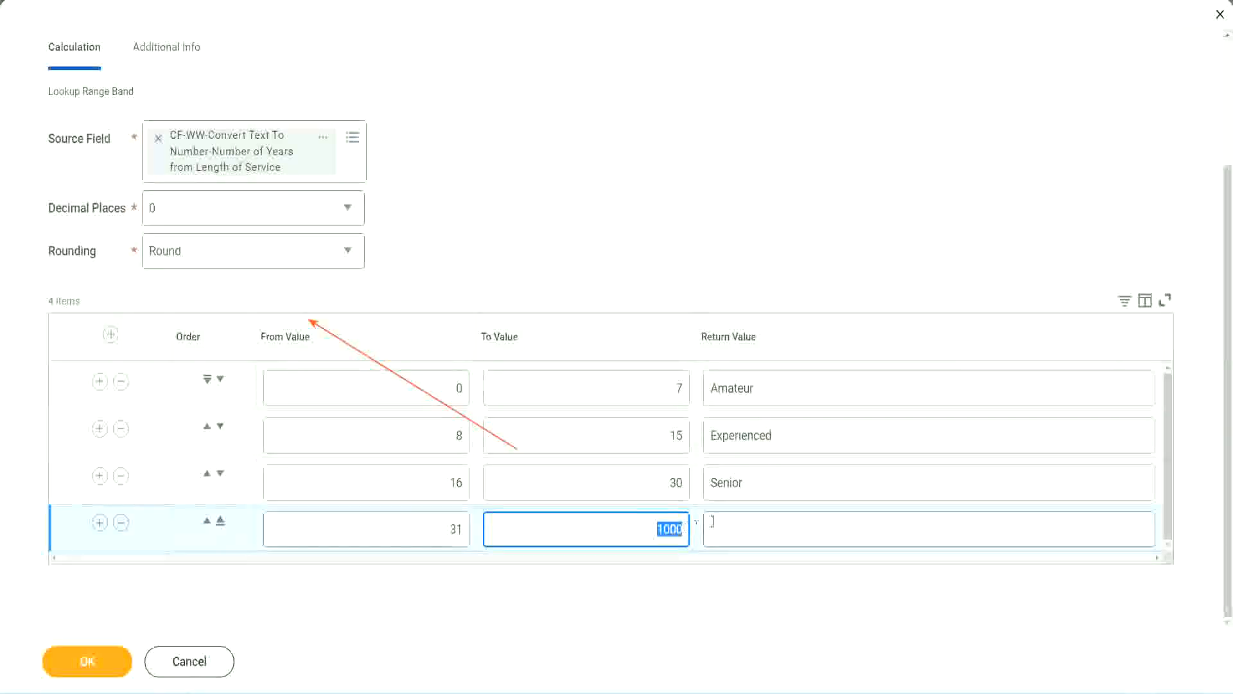
{"action": "left_click", "coordinate": [770, 529]}
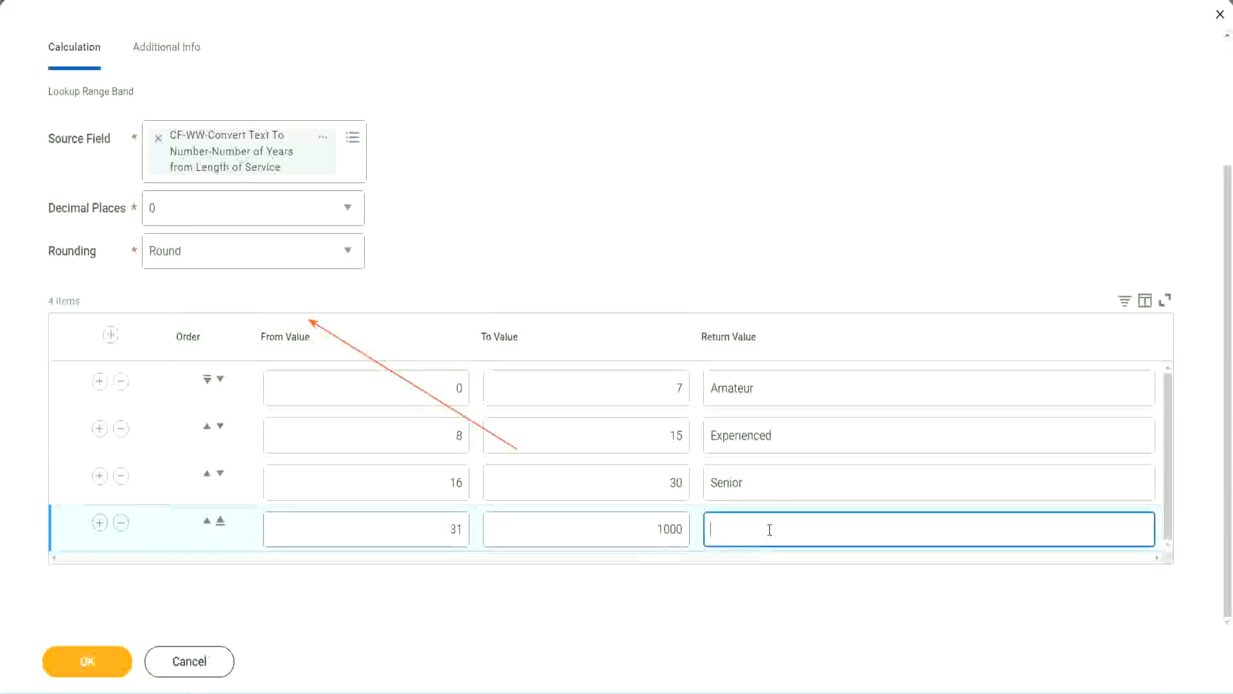
{"action": "type", "text": "Legend"}
Step: Review the From, To and Return values in all four range band rows
{"action": "left_click", "coordinate": [575, 212]}
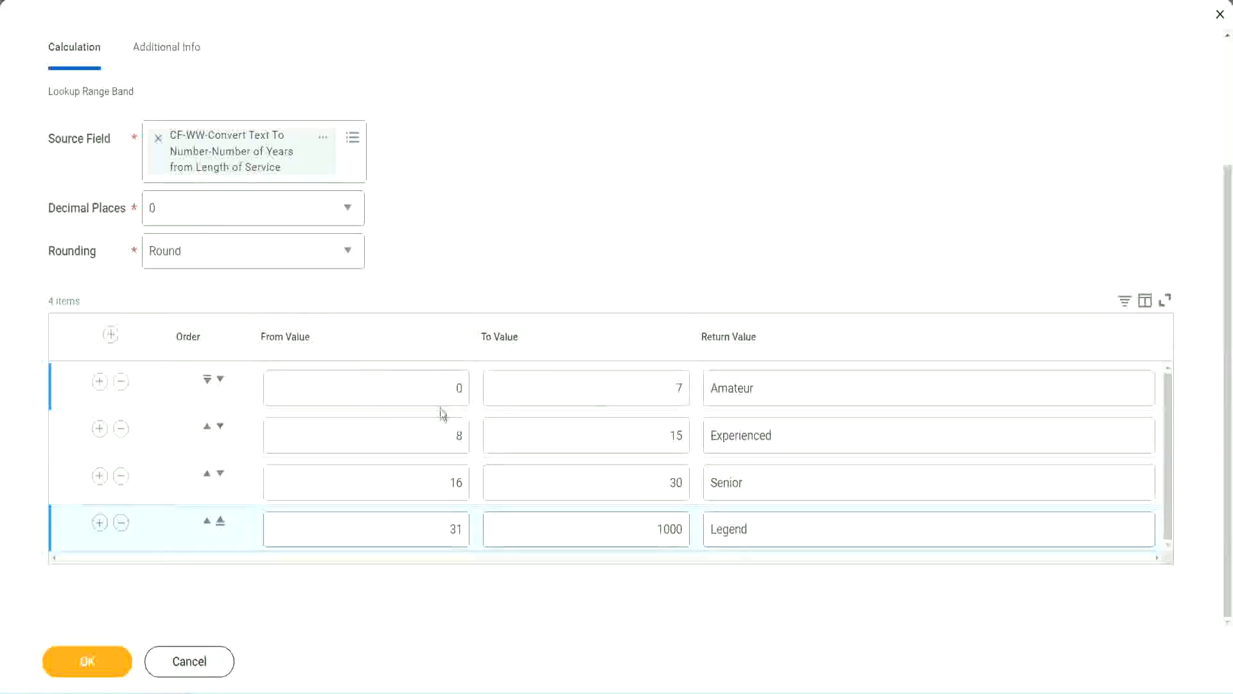
{"action": "double_click", "coordinate": [801, 386]}
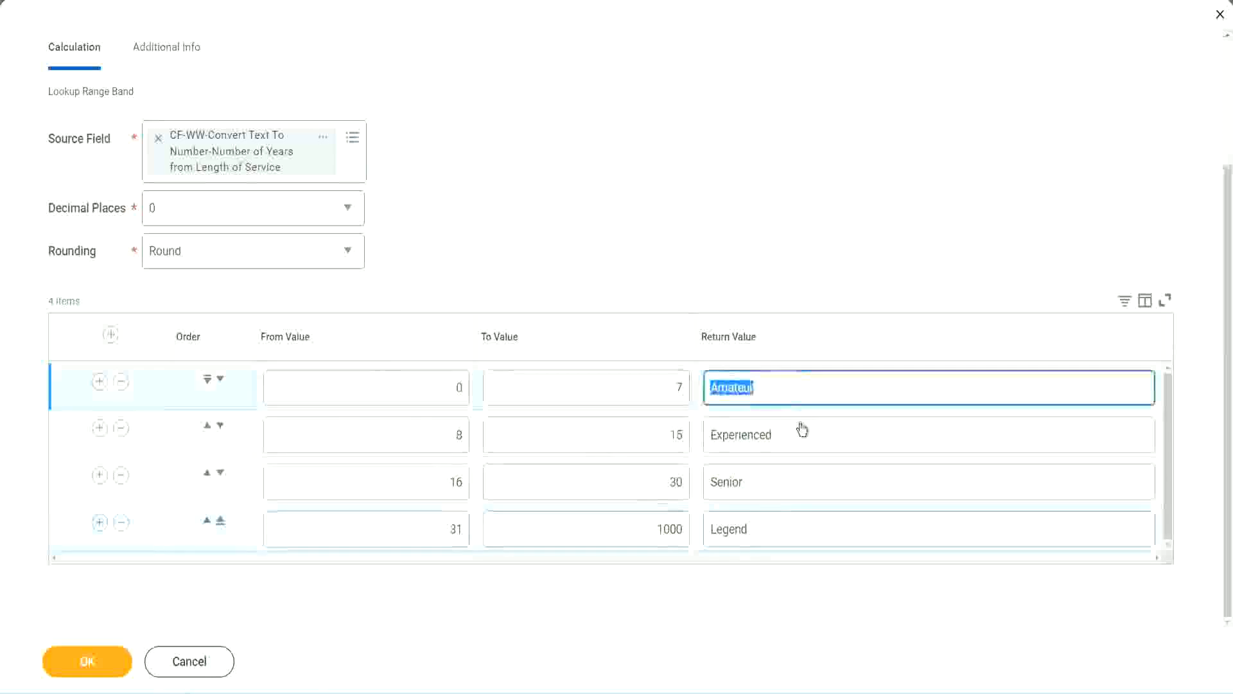
{"action": "double_click", "coordinate": [796, 440]}
{"action": "double_click", "coordinate": [779, 491]}
{"action": "double_click", "coordinate": [778, 529]}
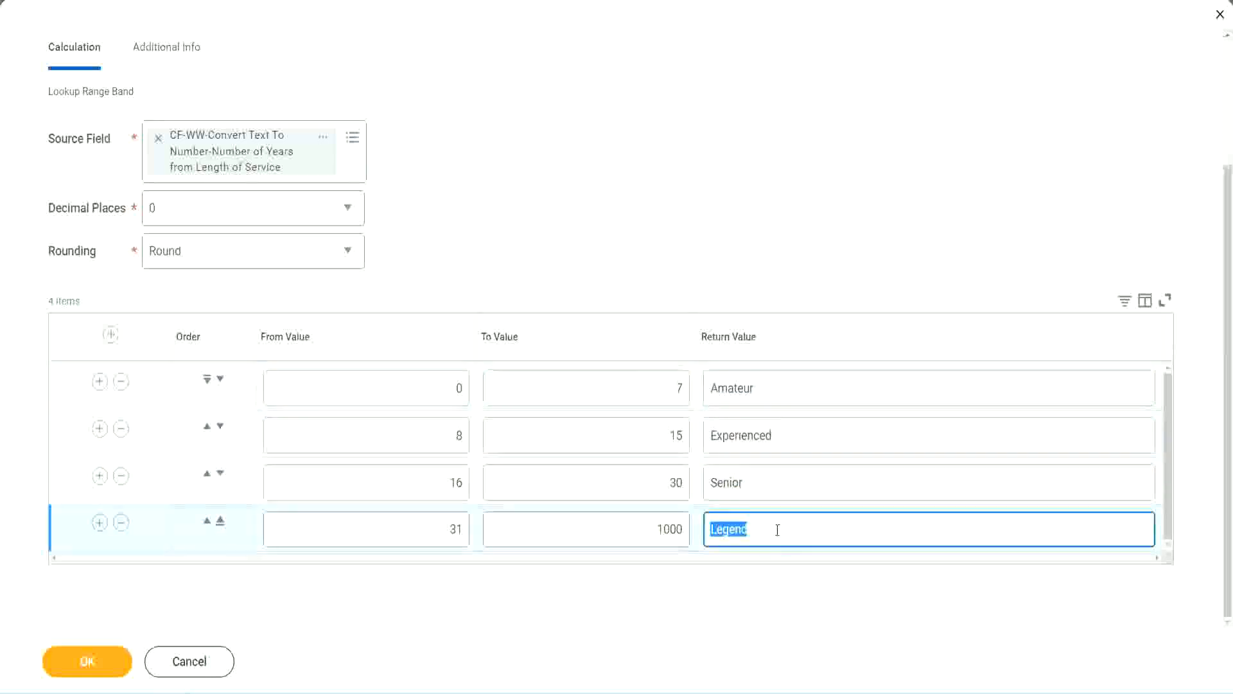
{"action": "double_click", "coordinate": [394, 392]}
{"action": "double_click", "coordinate": [812, 392]}
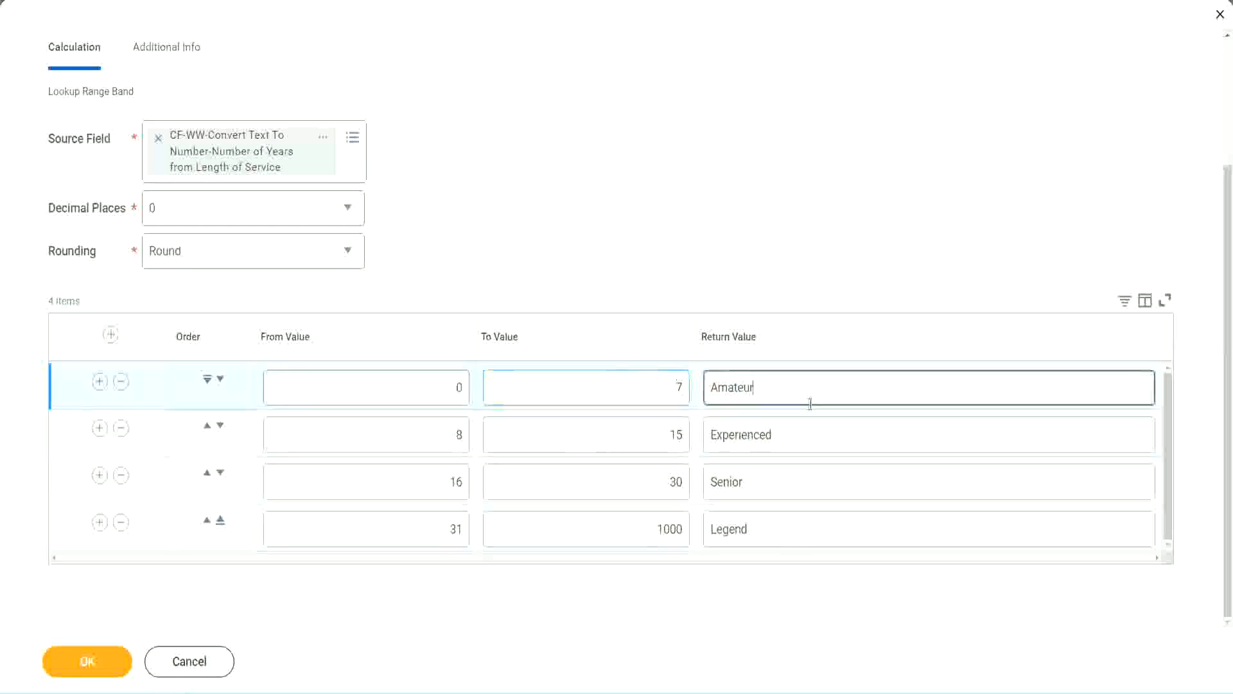
{"action": "double_click", "coordinate": [791, 437]}
{"action": "double_click", "coordinate": [781, 485]}
{"action": "double_click", "coordinate": [775, 525]}
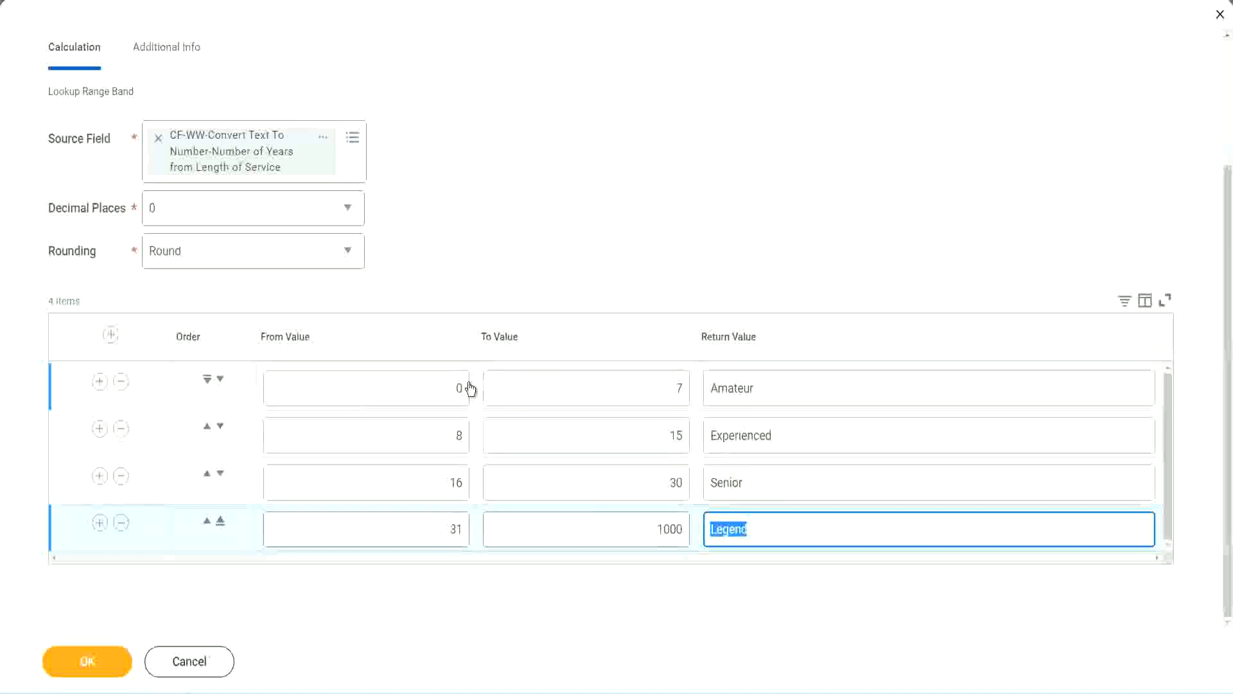
{"action": "left_click", "coordinate": [596, 315]}
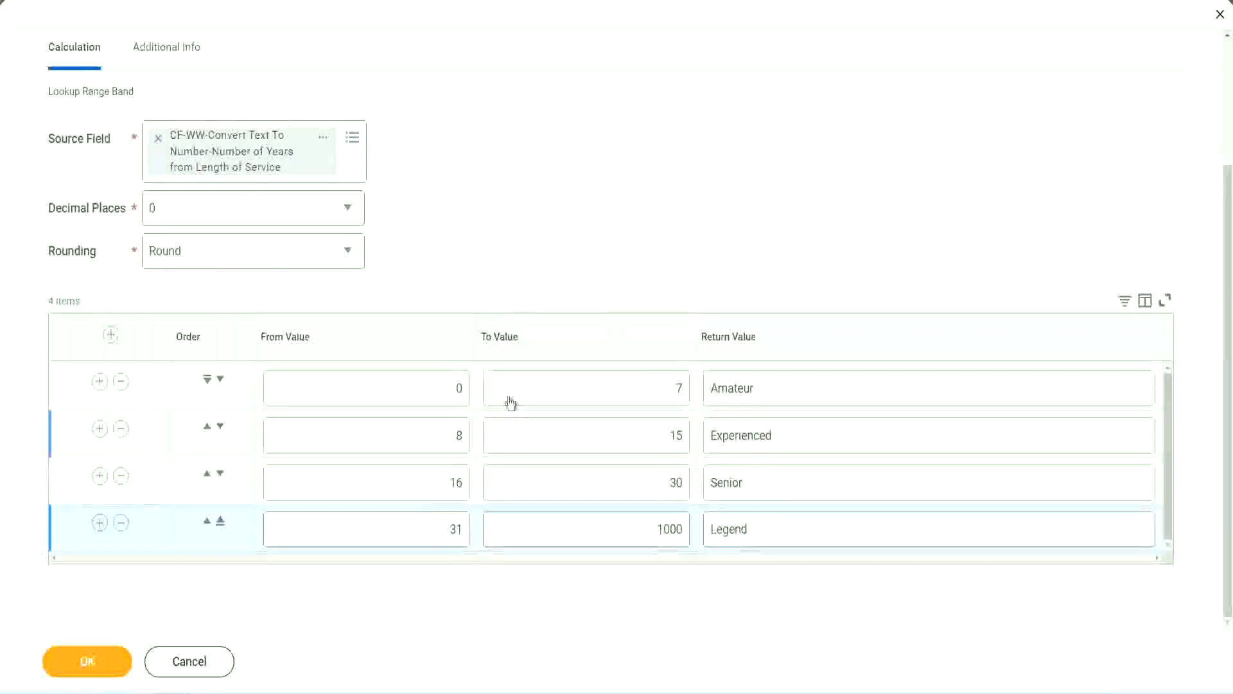
Step: Save the calculated field and copy the new field's name as text from the confirmation page
{"action": "left_click", "coordinate": [85, 660]}
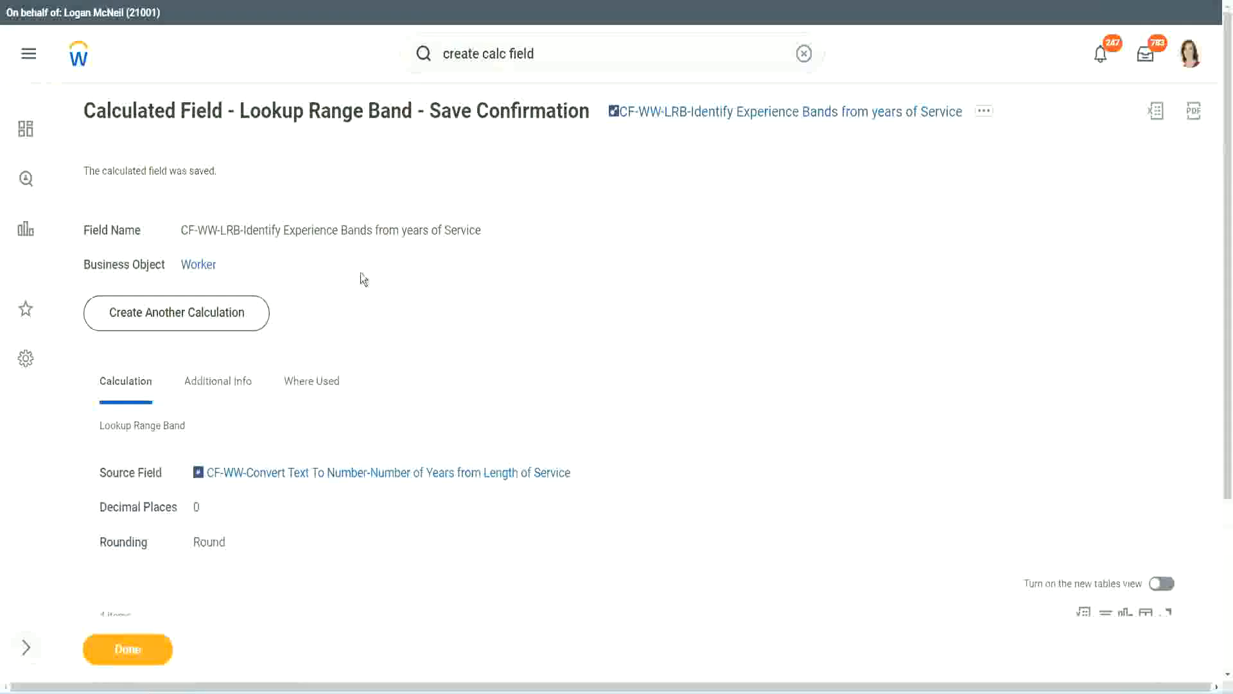
{"action": "right_click", "coordinate": [716, 114]}
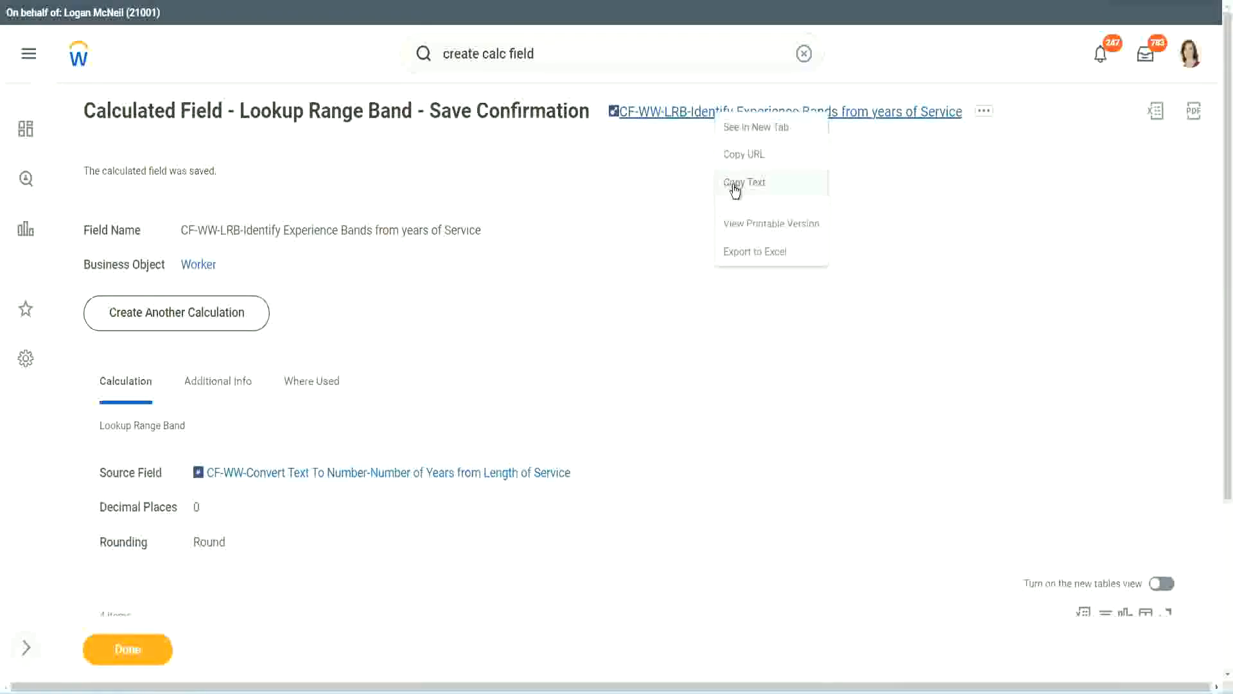
{"action": "left_click", "coordinate": [736, 186]}
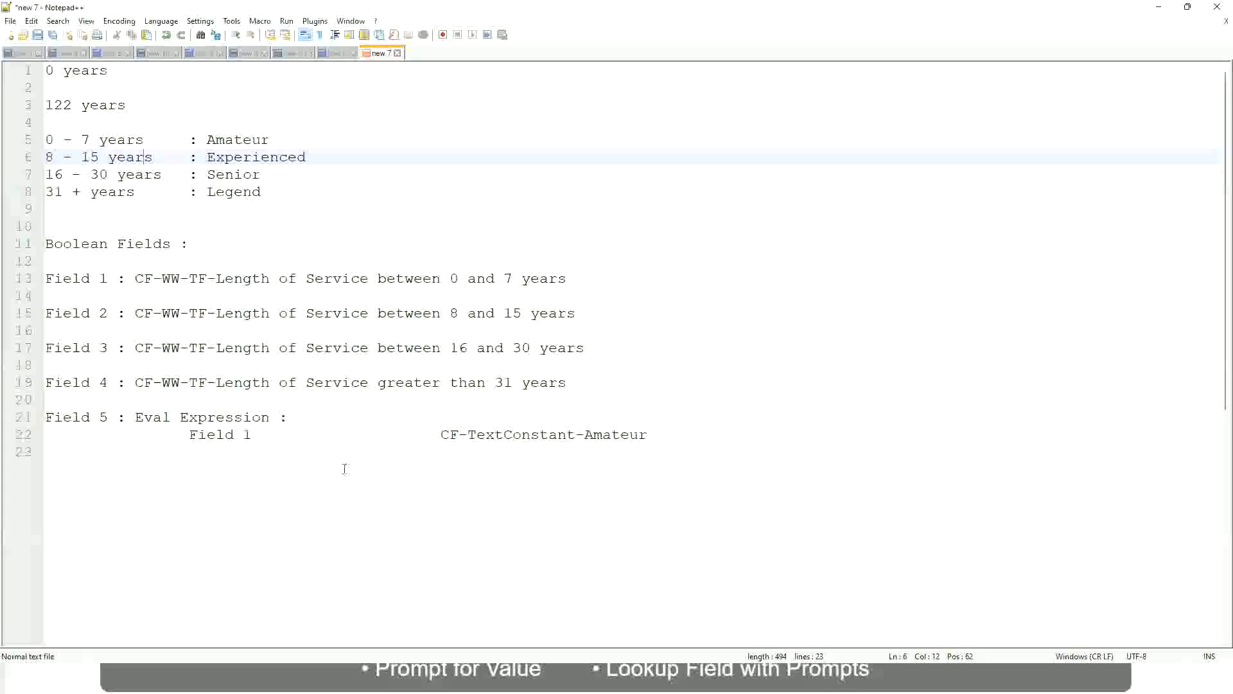
Step: Switch to Notepad++ and start a new line reading 10,000 USD below the existing notes
{"action": "left_click", "coordinate": [344, 469]}
{"action": "key", "text": "Return"}
{"action": "key", "text": "Return"}
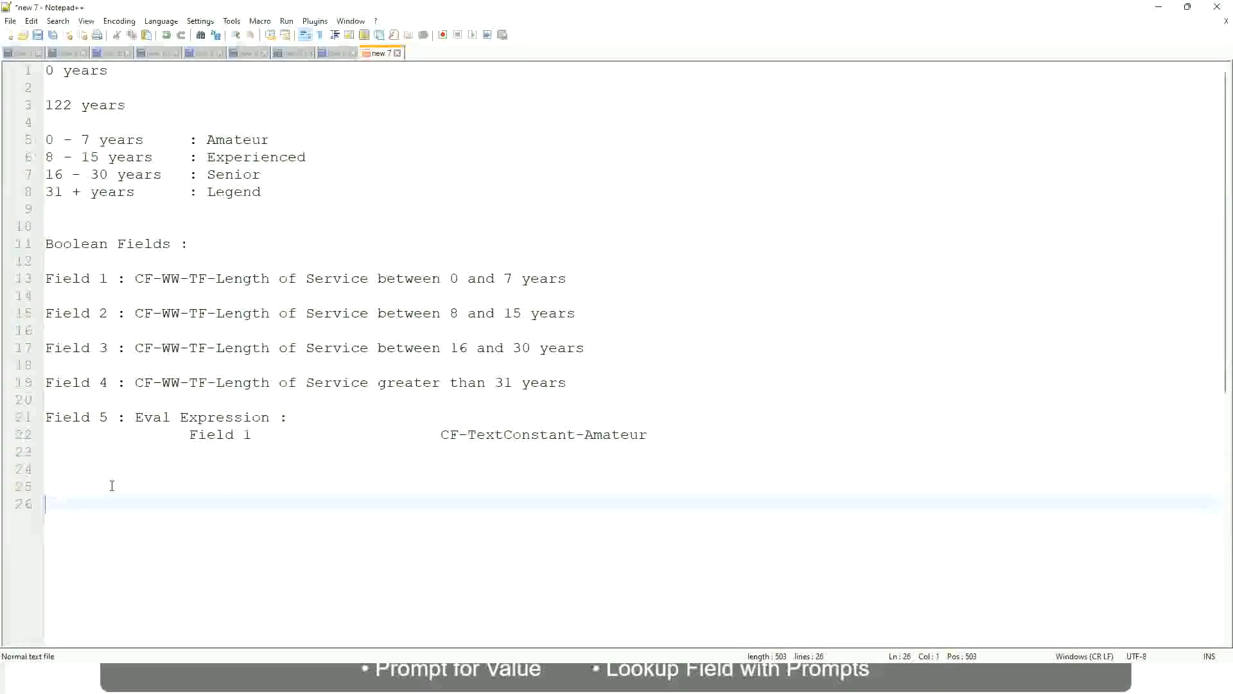
{"action": "type", "text": "10,000 USD"}
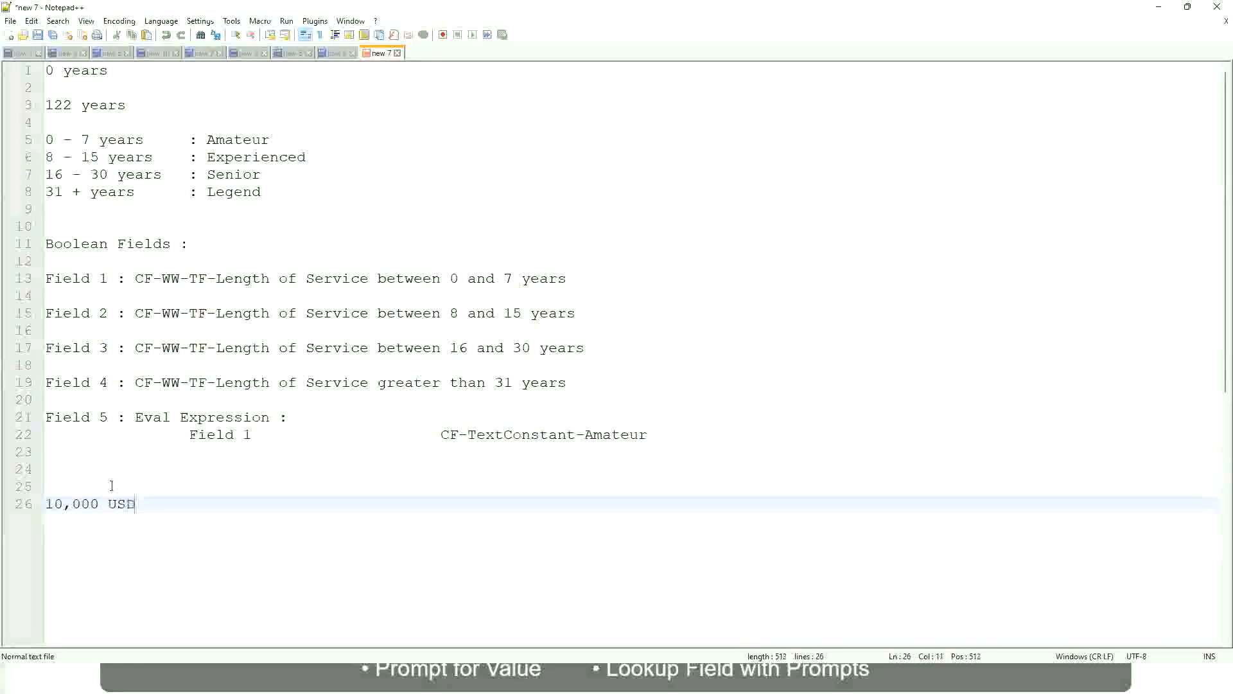
Step: Extend the 10,000 USD line with a second amount, 1,000,000 USD, spaced out to the right
{"action": "key", "text": "Tab"}
{"action": "key", "text": "Tab"}
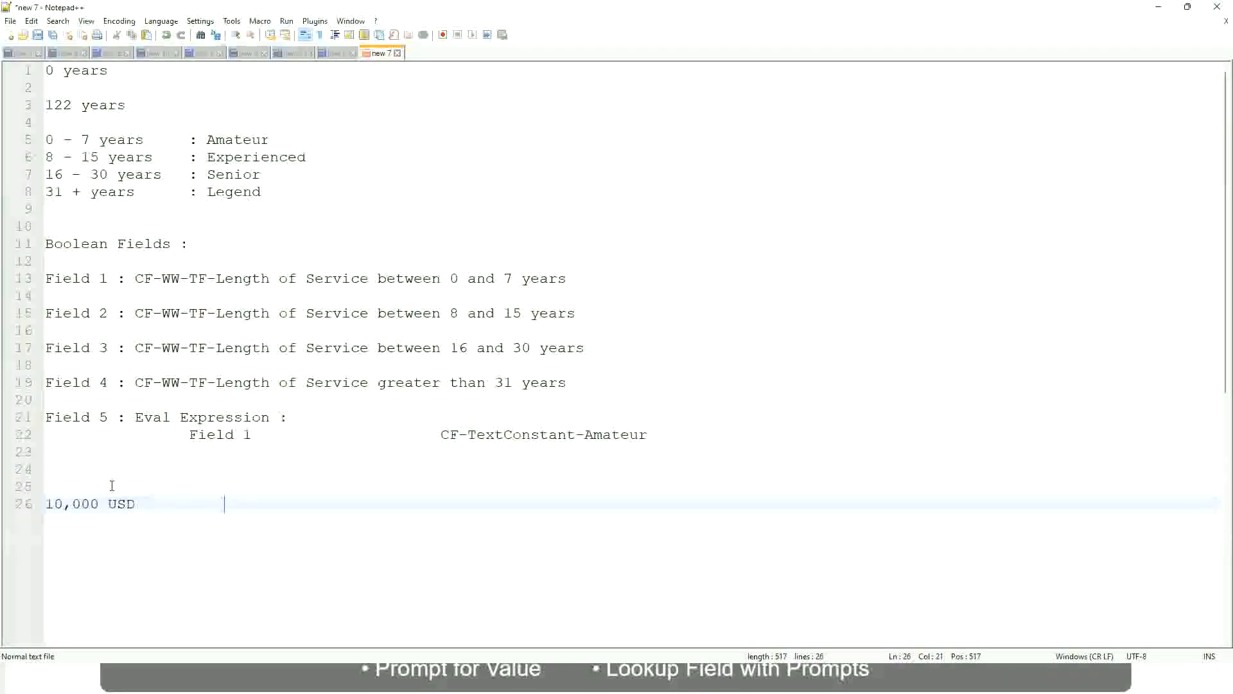
{"action": "key", "text": "Tab"}
{"action": "key", "text": "Tab"}
{"action": "type", "text": "1,000,000"}
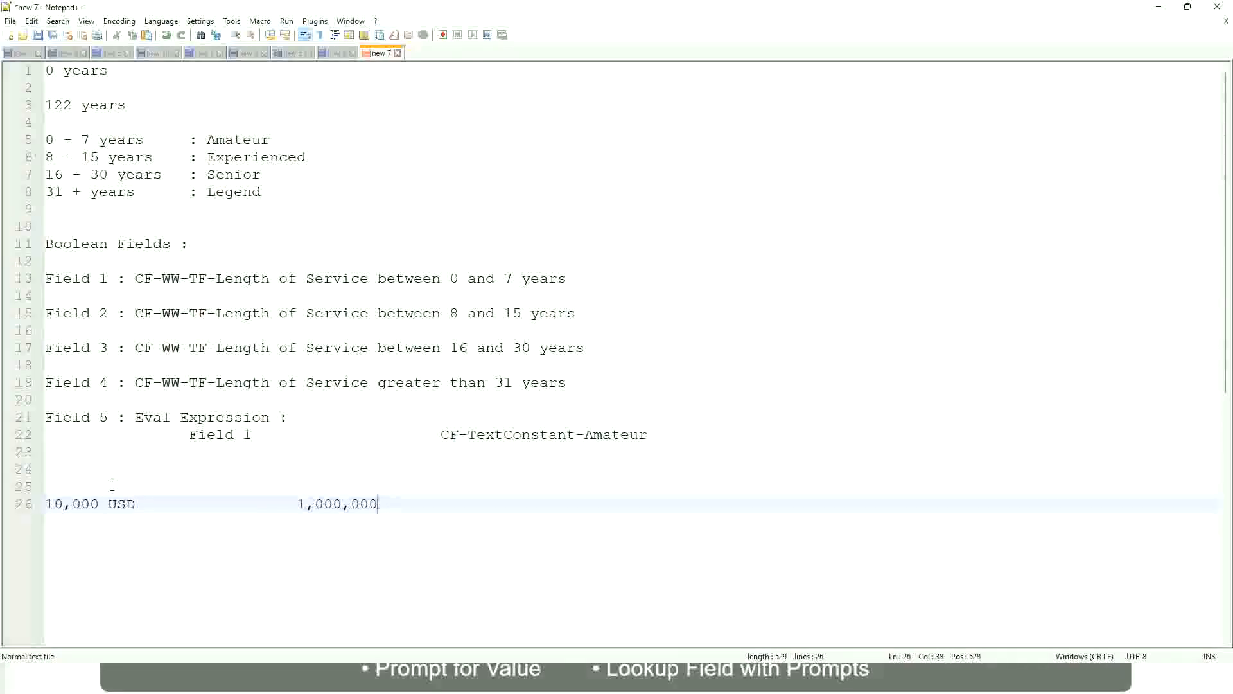
{"action": "key", "text": "Left"}
{"action": "key", "text": "Left"}
{"action": "key", "text": "Left"}
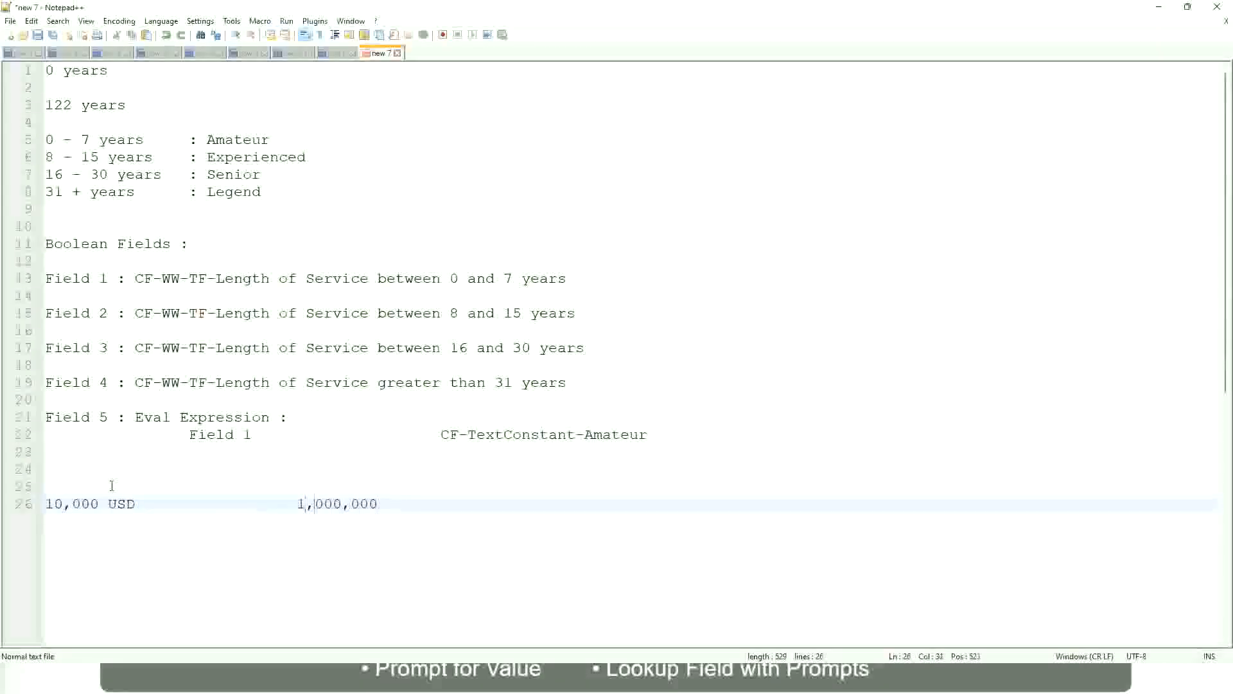
{"action": "key", "text": "End"}
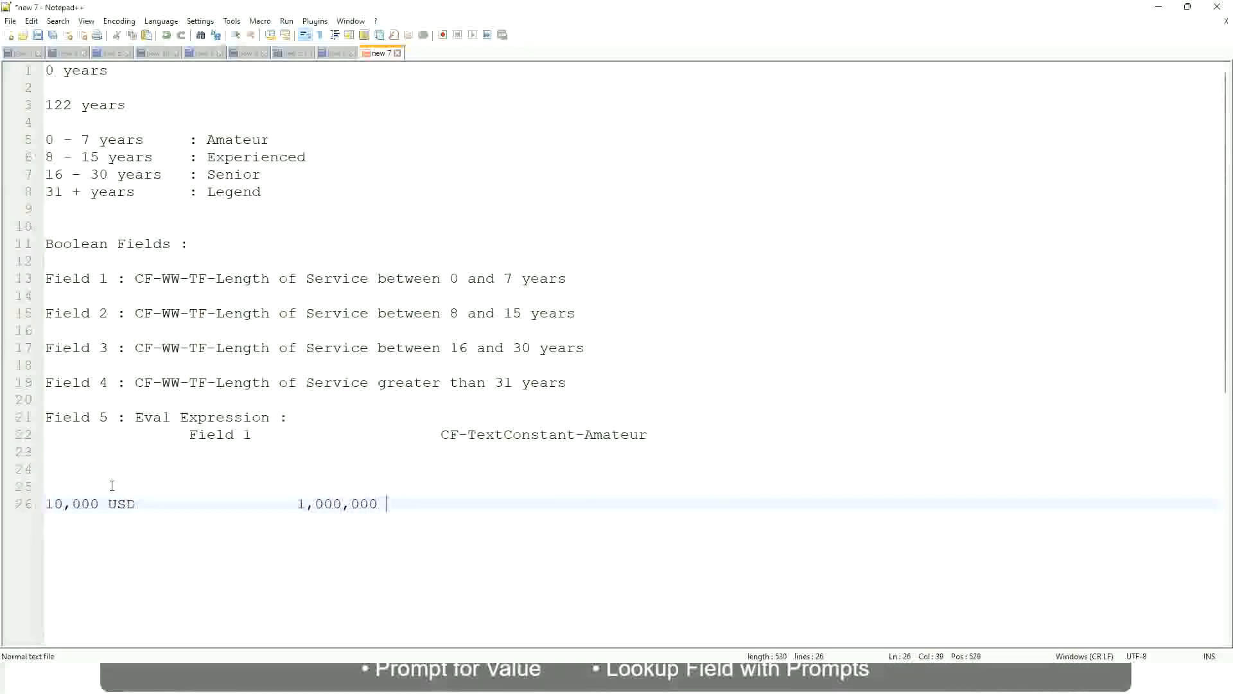
{"action": "type", "text": "USD"}
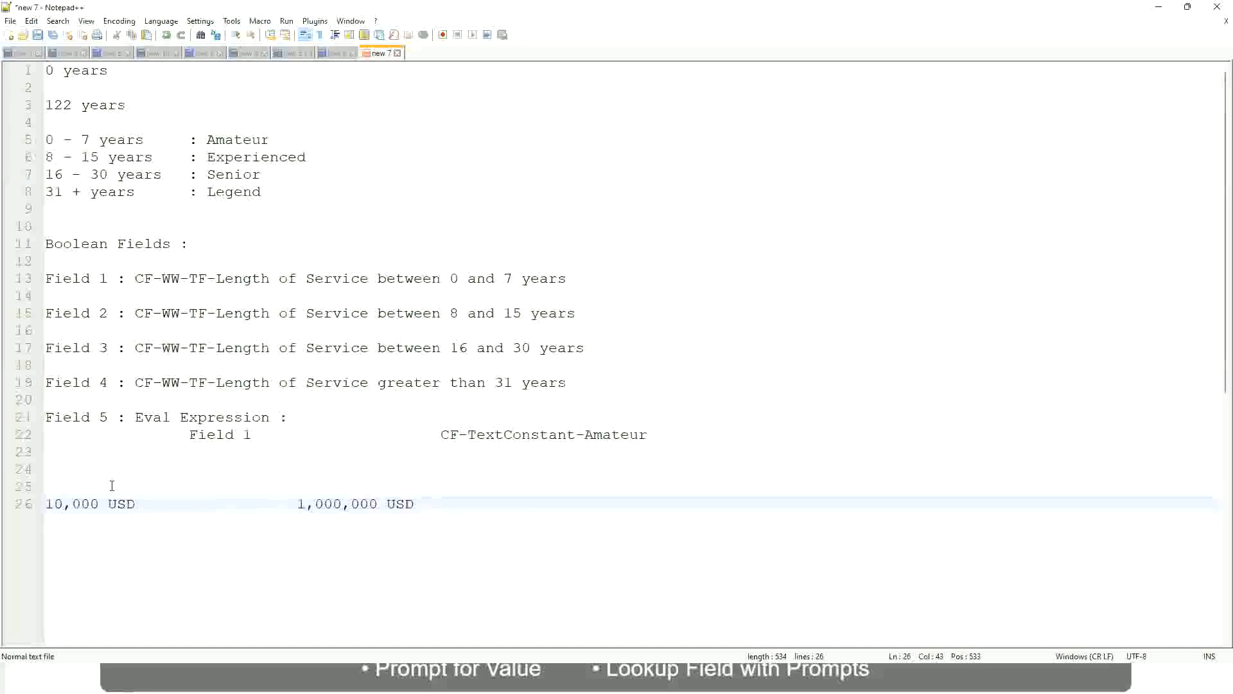
Step: Start a new band line below reading 10 - 50,000 : Low
{"action": "key", "text": "Return"}
{"action": "key", "text": "Return"}
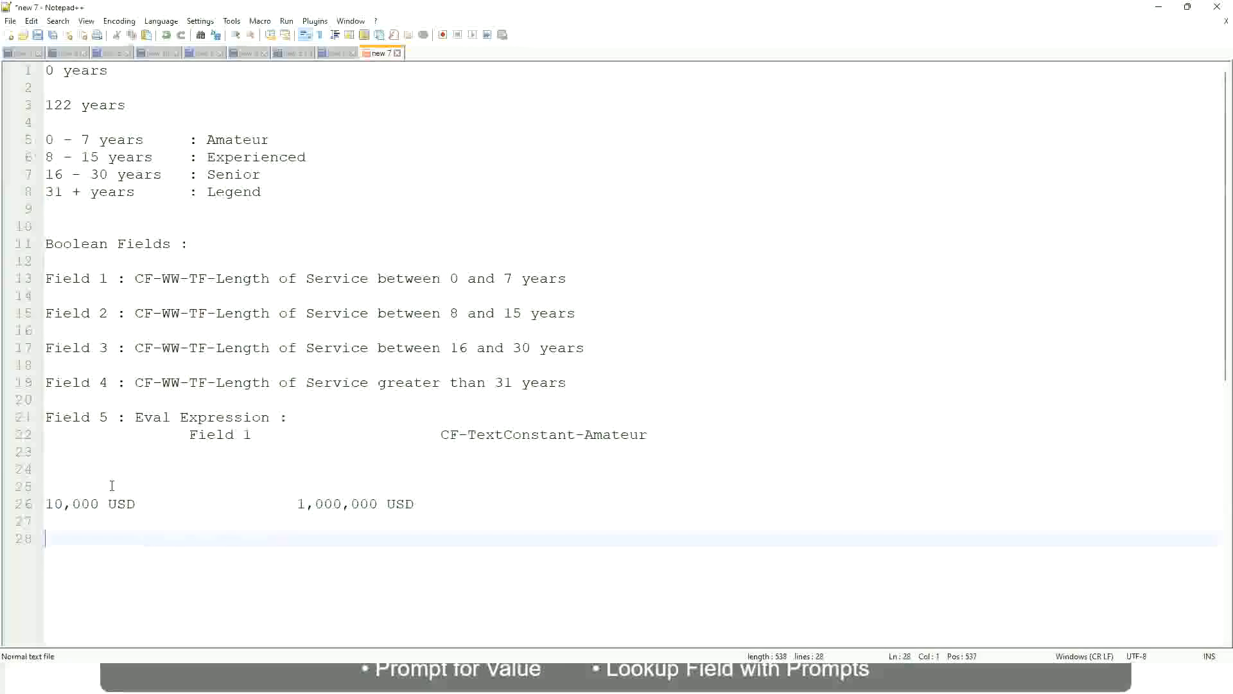
{"action": "type", "text": "10 - 50,000"}
{"action": "key", "text": "Tab"}
{"action": "key", "text": "Tab"}
{"action": "key", "text": "Tab"}
{"action": "type", "text": ": Low"}
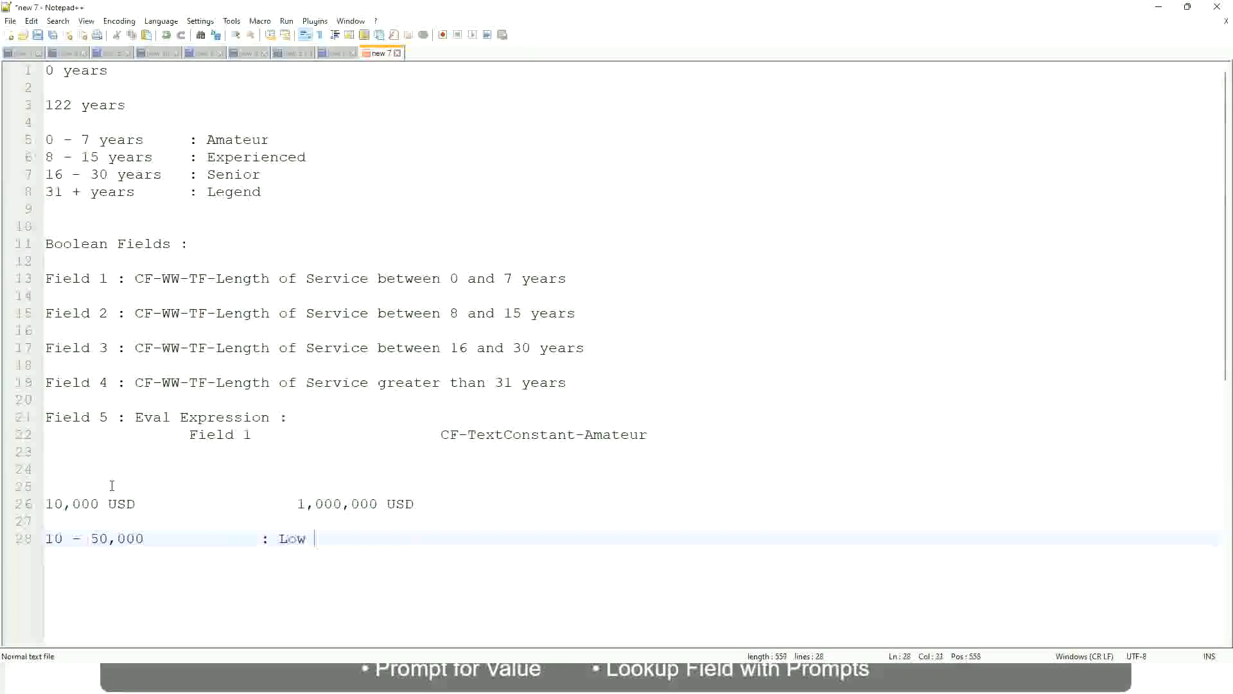
Step: Add the next band line 50,001 - 150,000 : Medium beneath the Low line
{"action": "key", "text": "Return"}
{"action": "key", "text": "Return"}
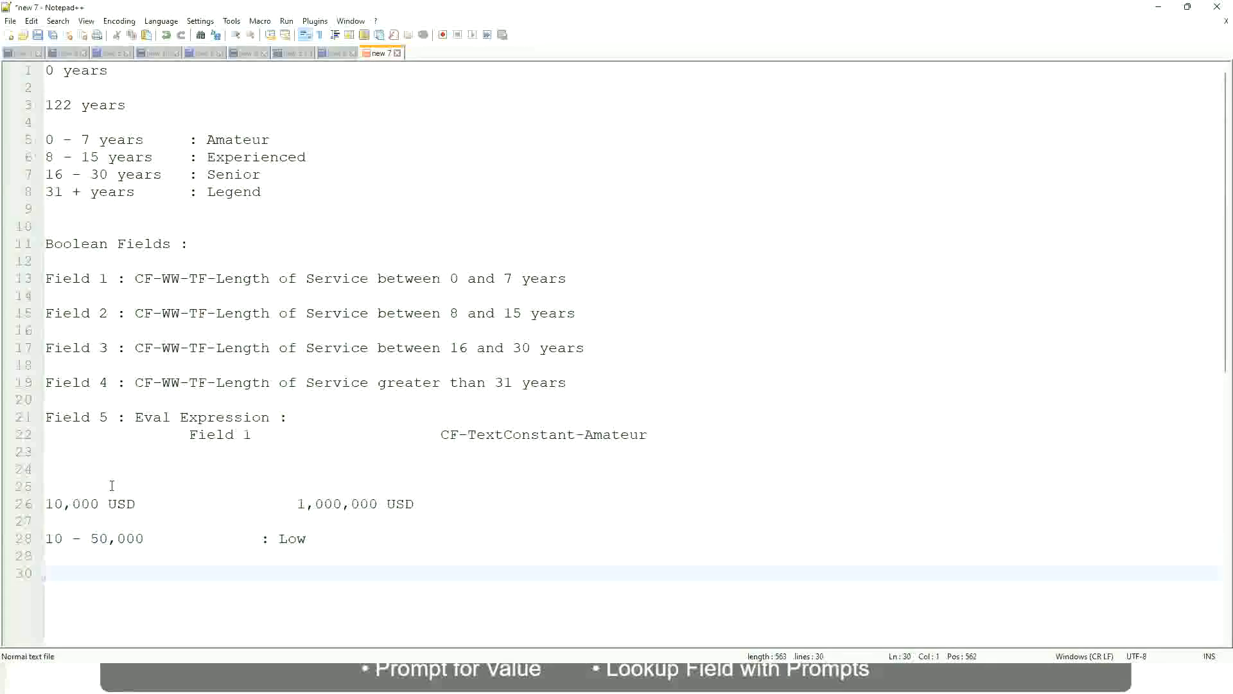
{"action": "key", "text": "Up"}
{"action": "type", "text": "5"}
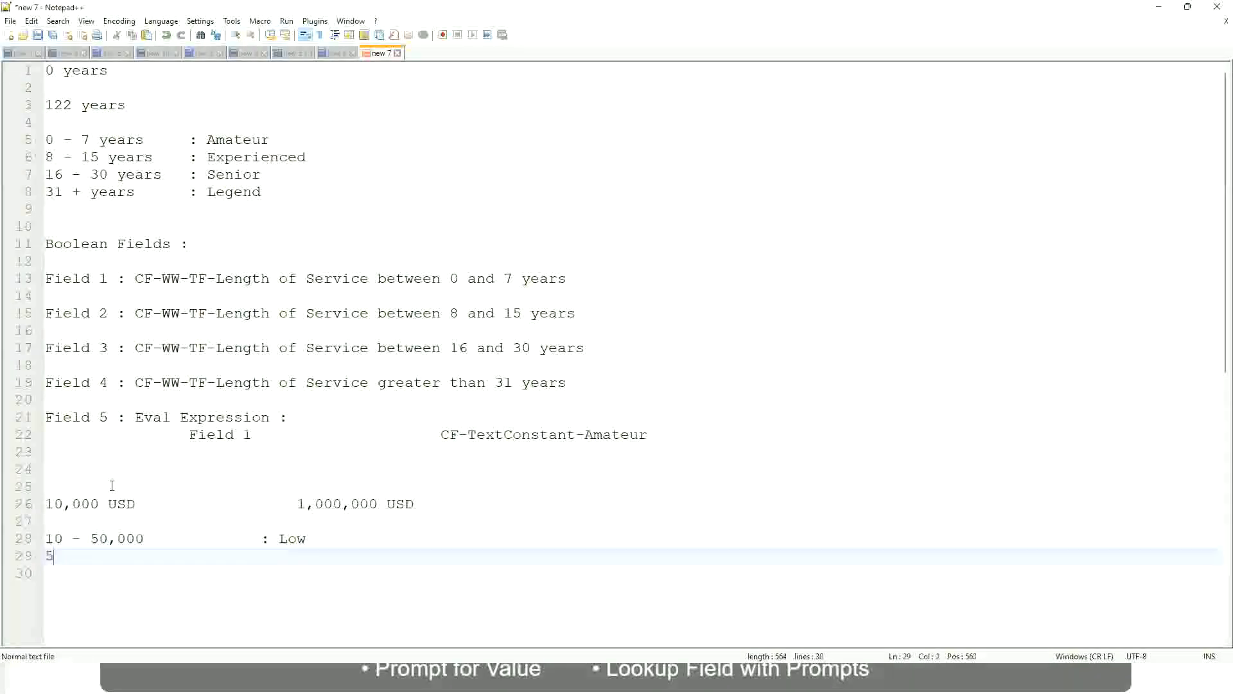
{"action": "type", "text": "0,001 - 150,000"}
{"action": "key", "text": "Tab"}
{"action": "key", "text": "Tab"}
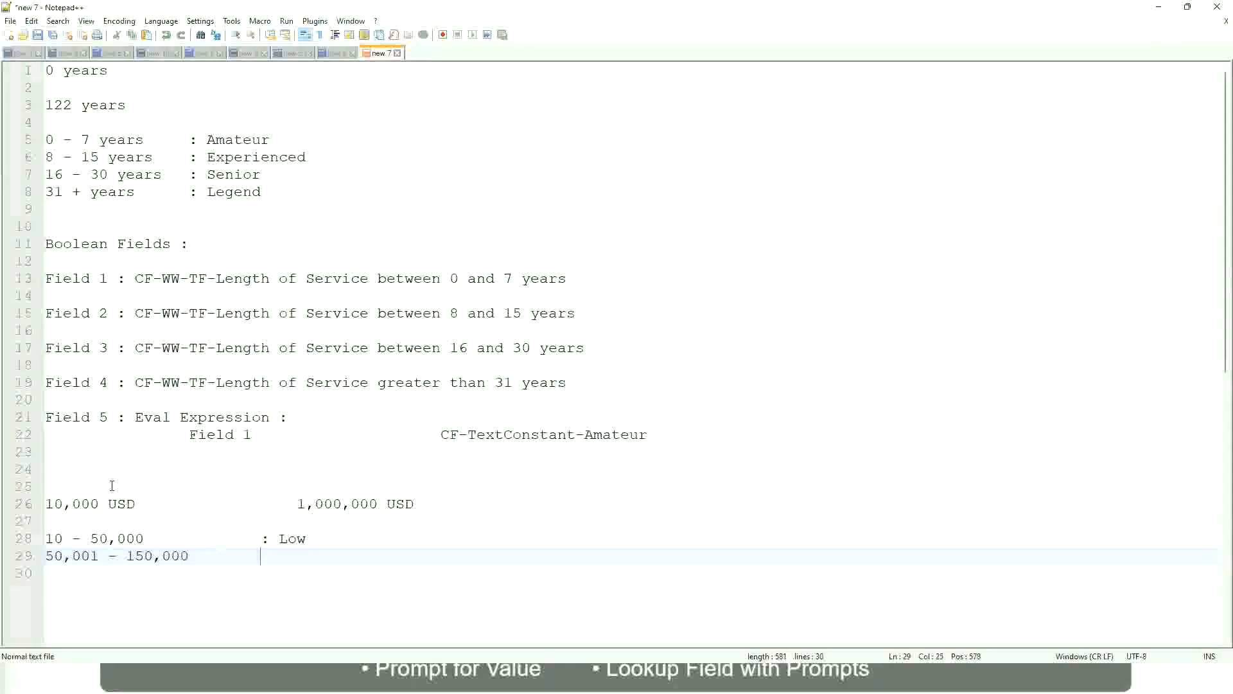
{"action": "type", "text": ": Medium"}
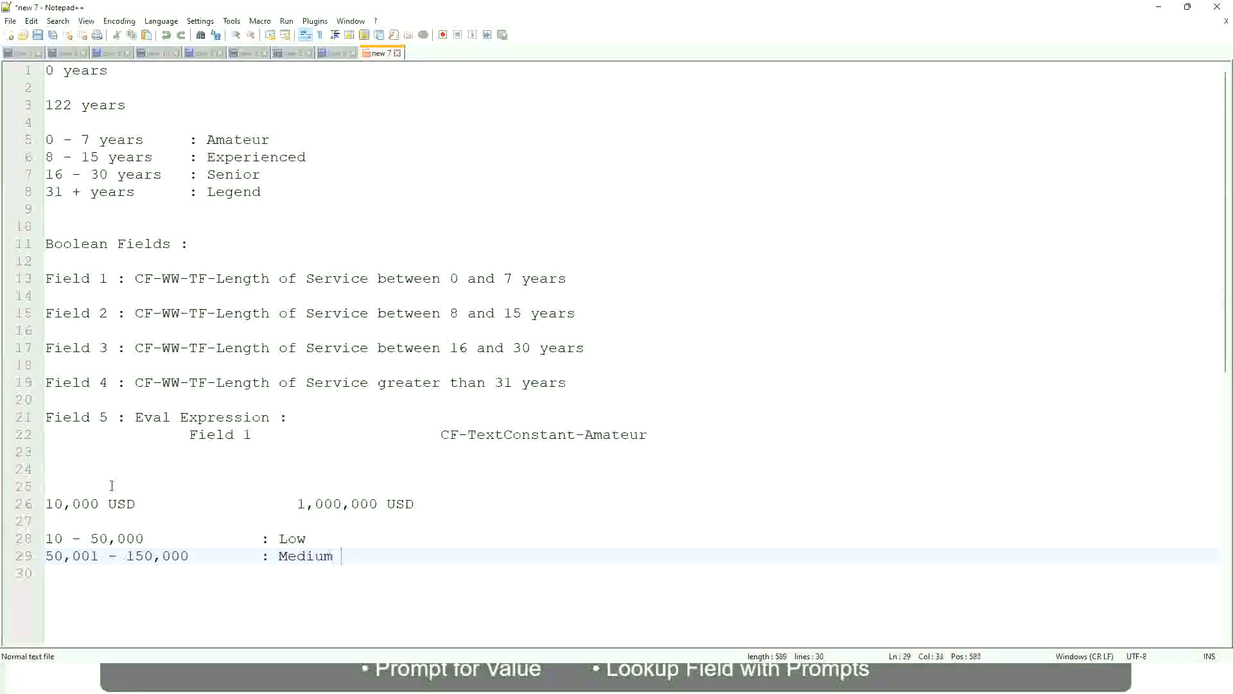
{"action": "key", "text": "Return"}
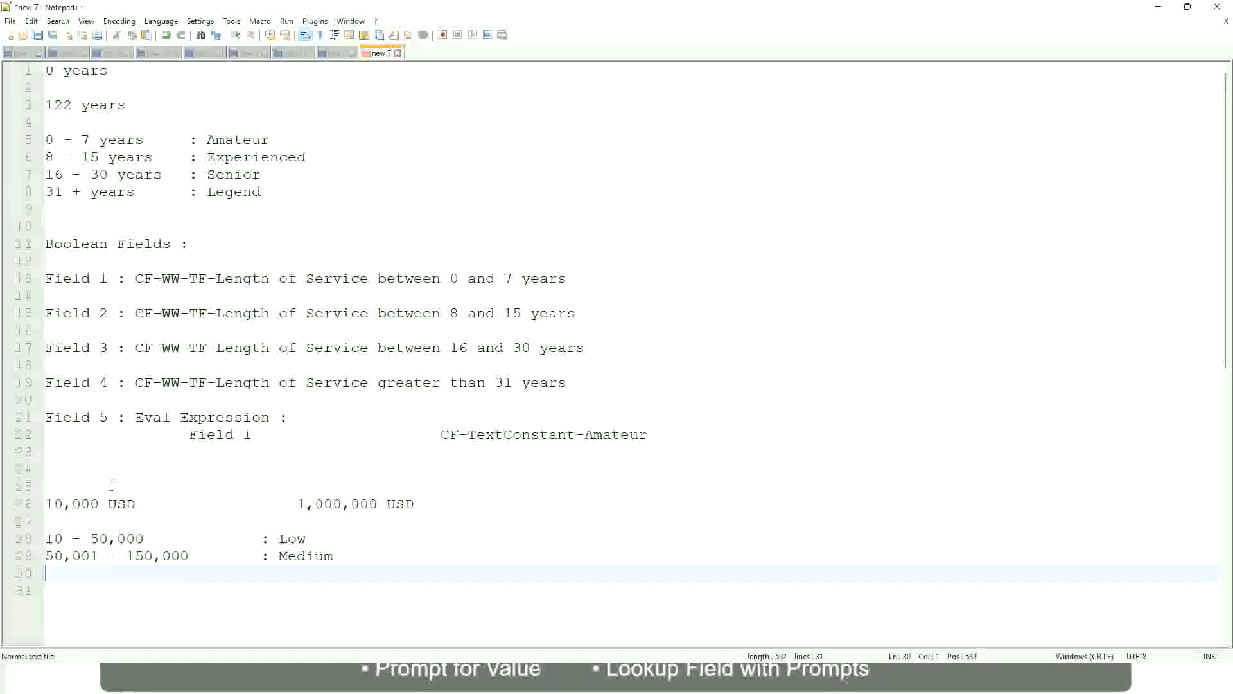
Step: Add a final band line reading > 150,000 : High
{"action": "type", "text": "> 1"}
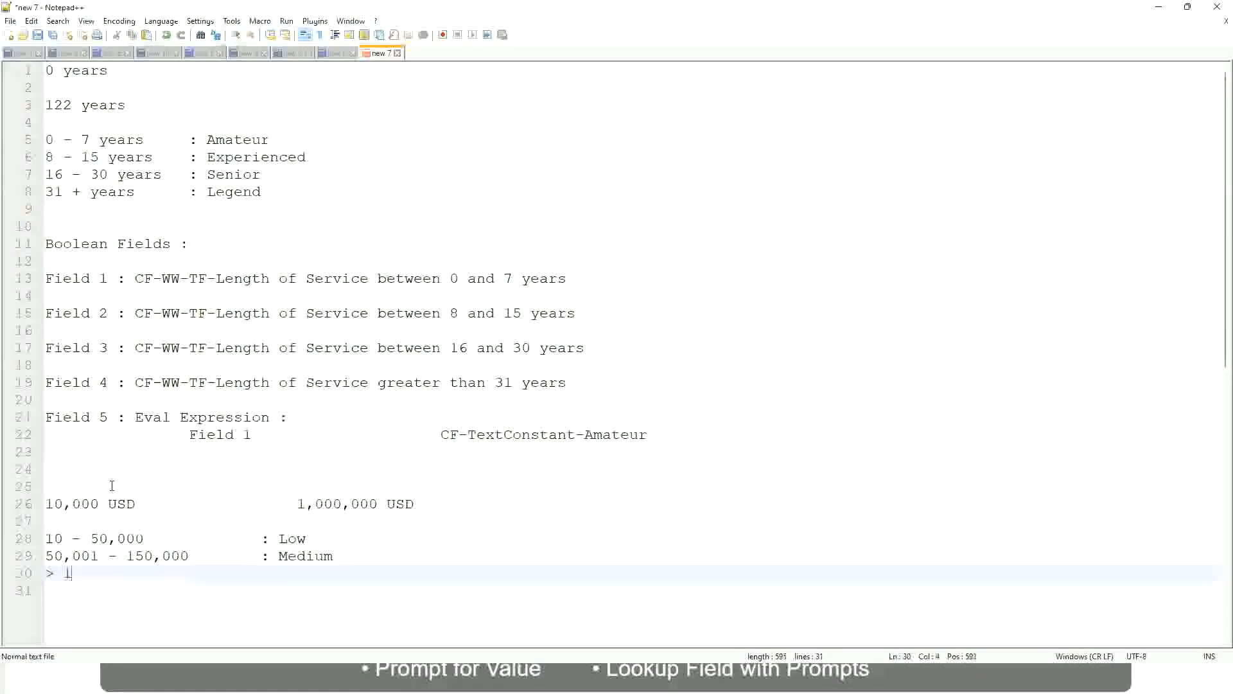
{"action": "type", "text": "50,000"}
{"action": "key", "text": "Tab"}
{"action": "key", "text": "Tab"}
{"action": "key", "text": "Tab"}
{"action": "type", "text": ": High"}
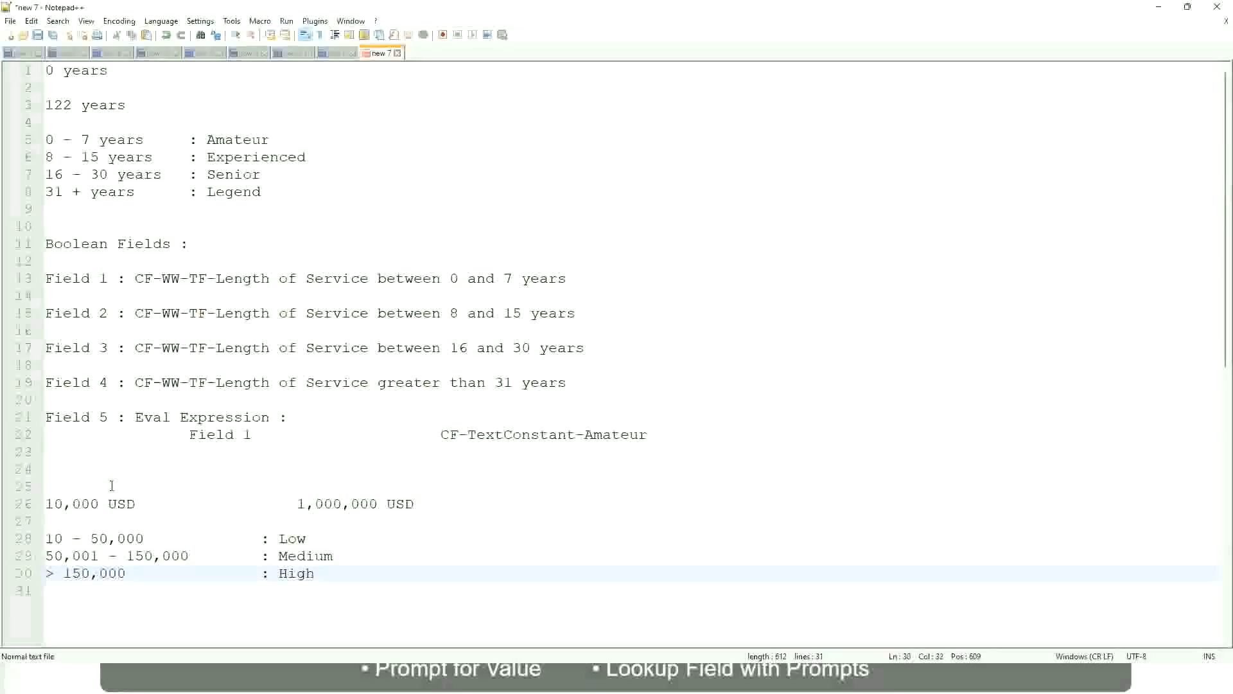
Step: Bookmark the 10,000 USD line and look over the Low, Medium and High salary band lines
{"action": "left_click", "coordinate": [39, 504]}
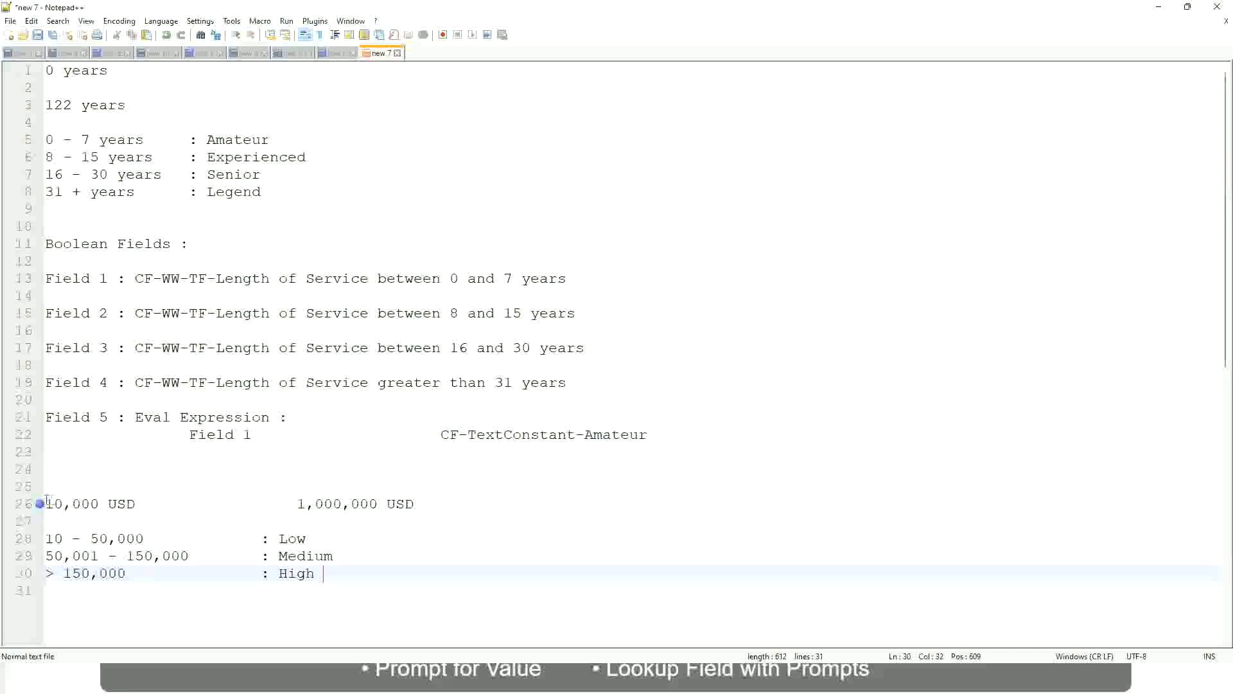
{"action": "left_click", "coordinate": [49, 504]}
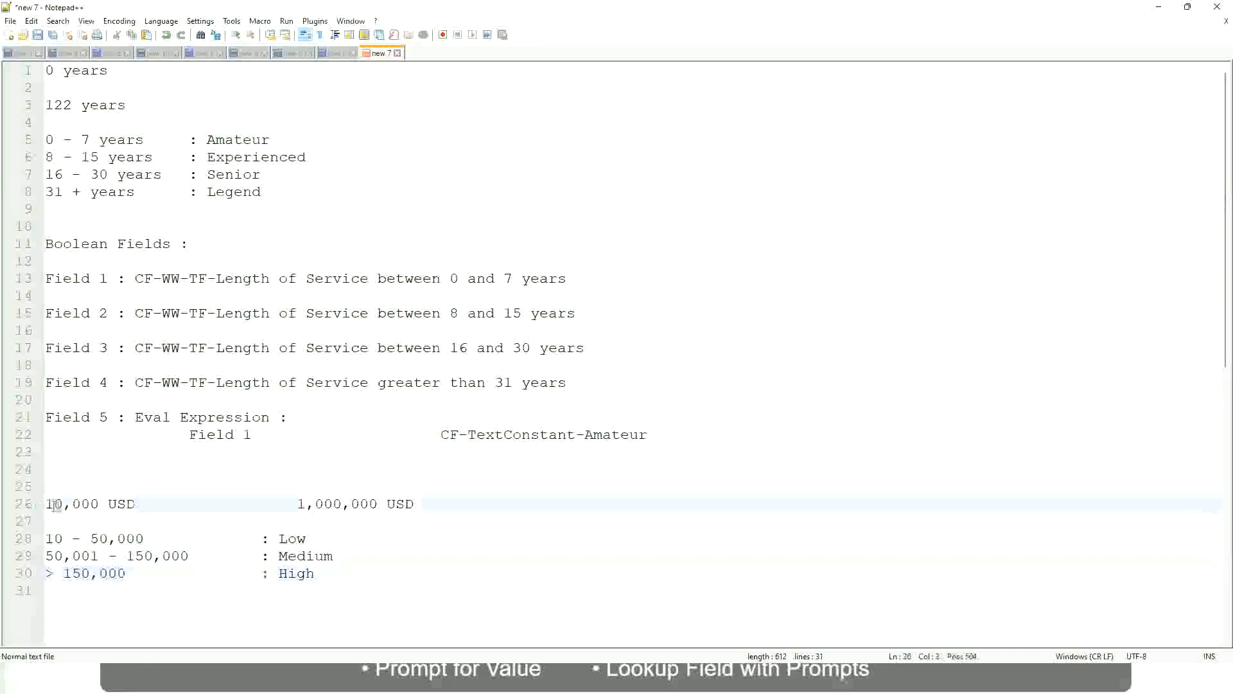
{"action": "double_click", "coordinate": [368, 503]}
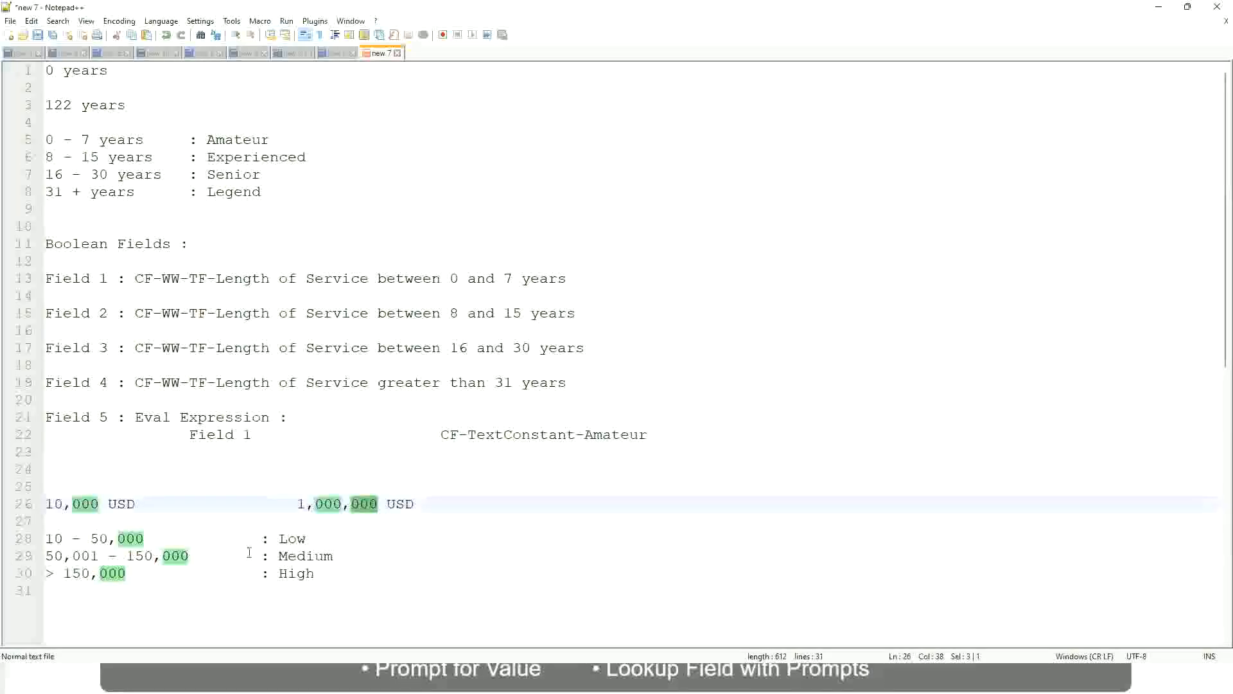
{"action": "left_click", "coordinate": [225, 556]}
{"action": "left_click", "coordinate": [38, 504]}
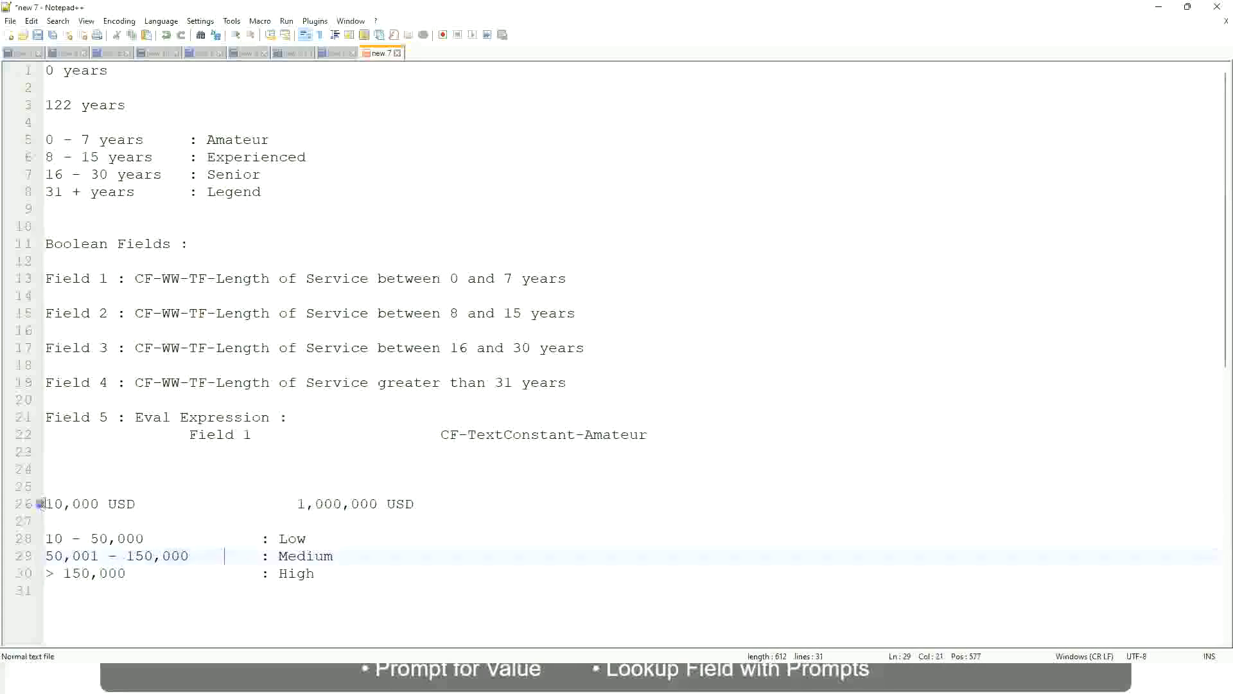
{"action": "left_click", "coordinate": [379, 505]}
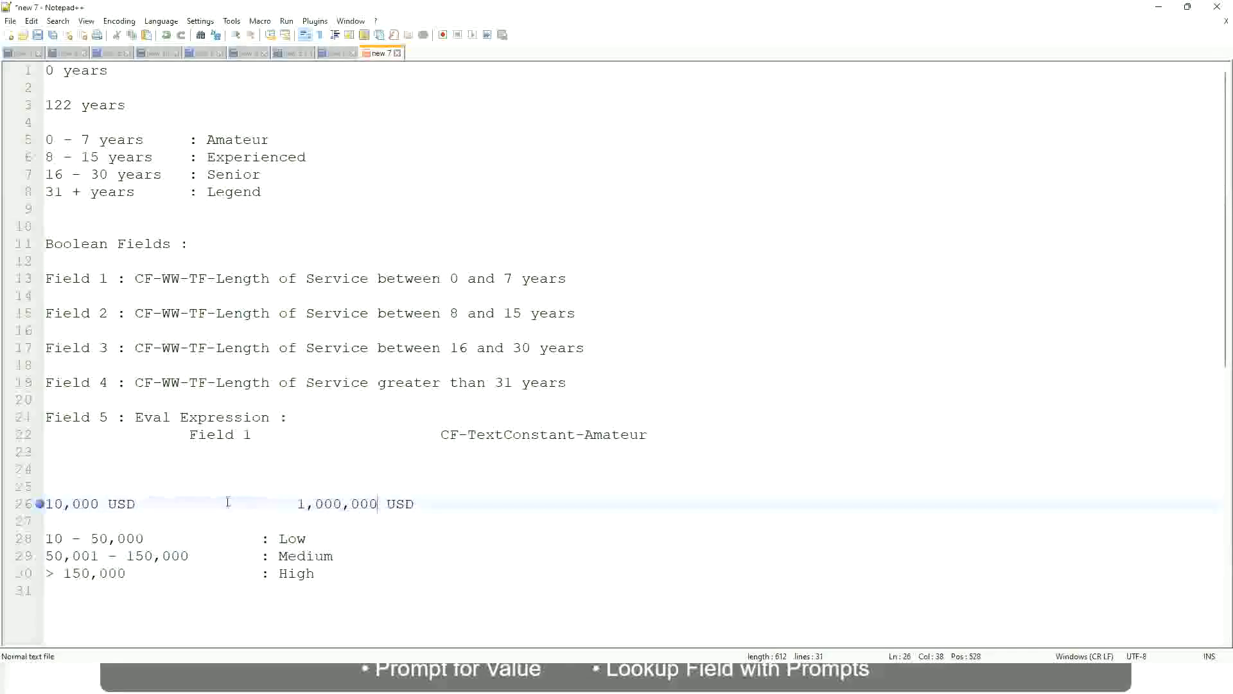
{"action": "left_click", "coordinate": [297, 540]}
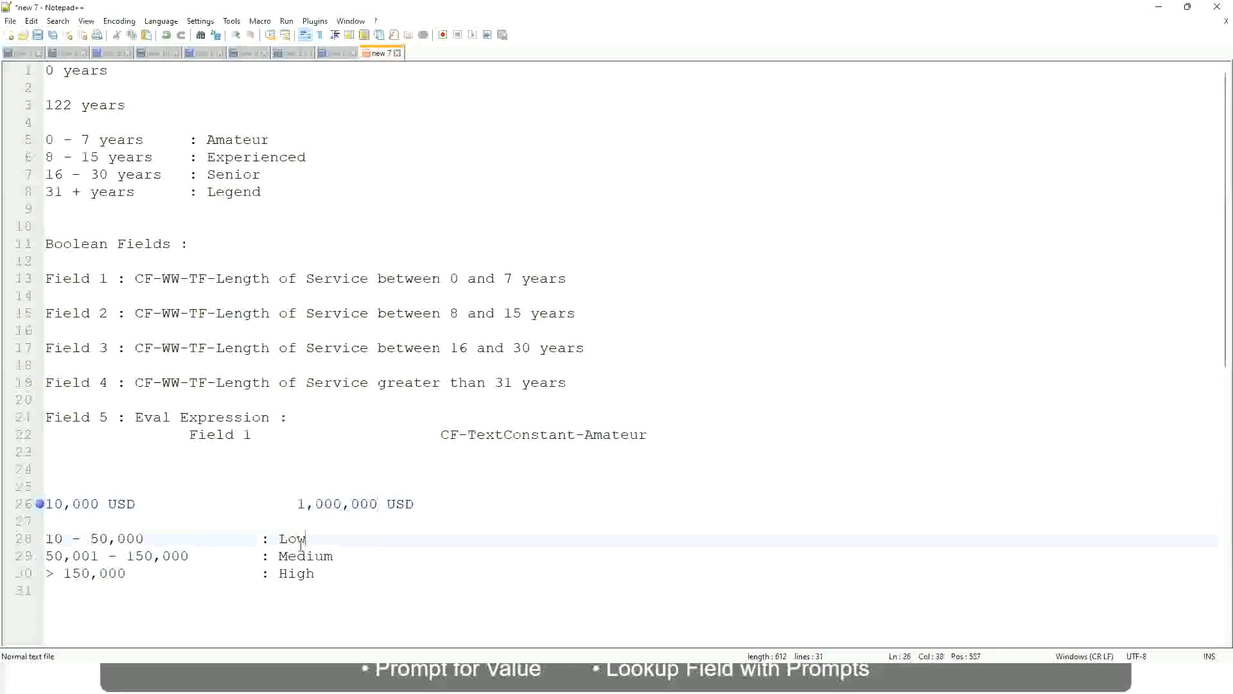
{"action": "left_click", "coordinate": [297, 556]}
{"action": "left_click", "coordinate": [297, 574]}
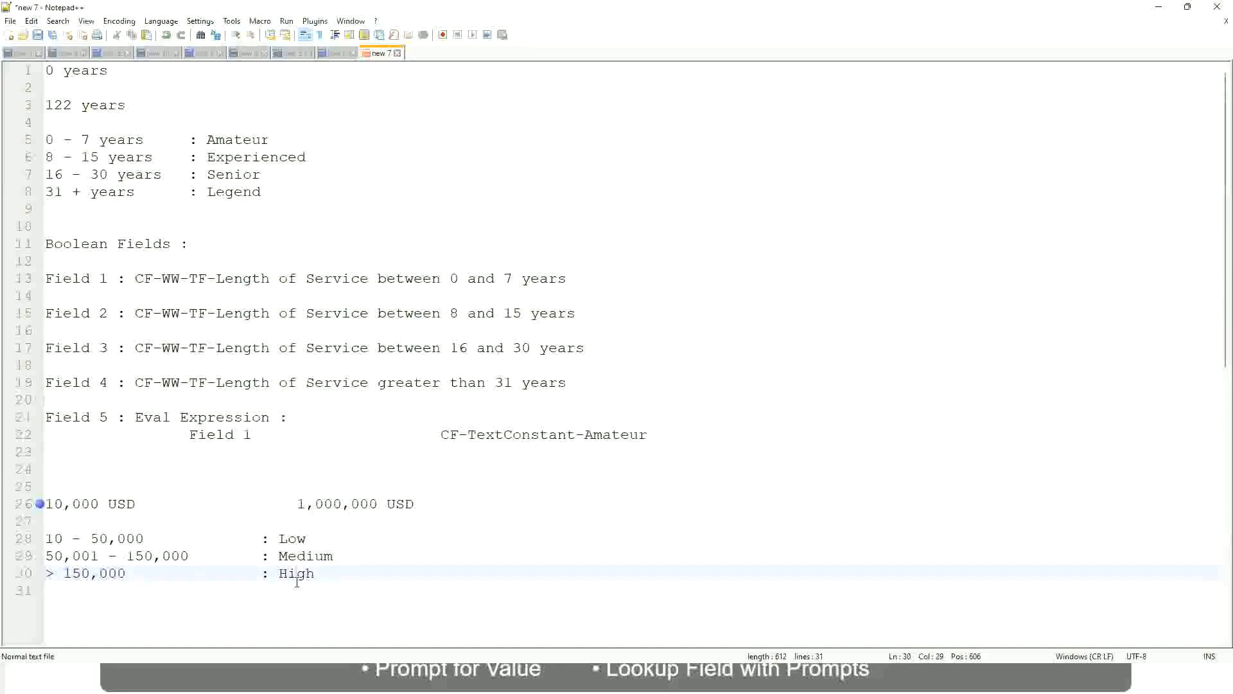
{"action": "left_click", "coordinate": [148, 524]}
{"action": "left_click", "coordinate": [302, 588]}
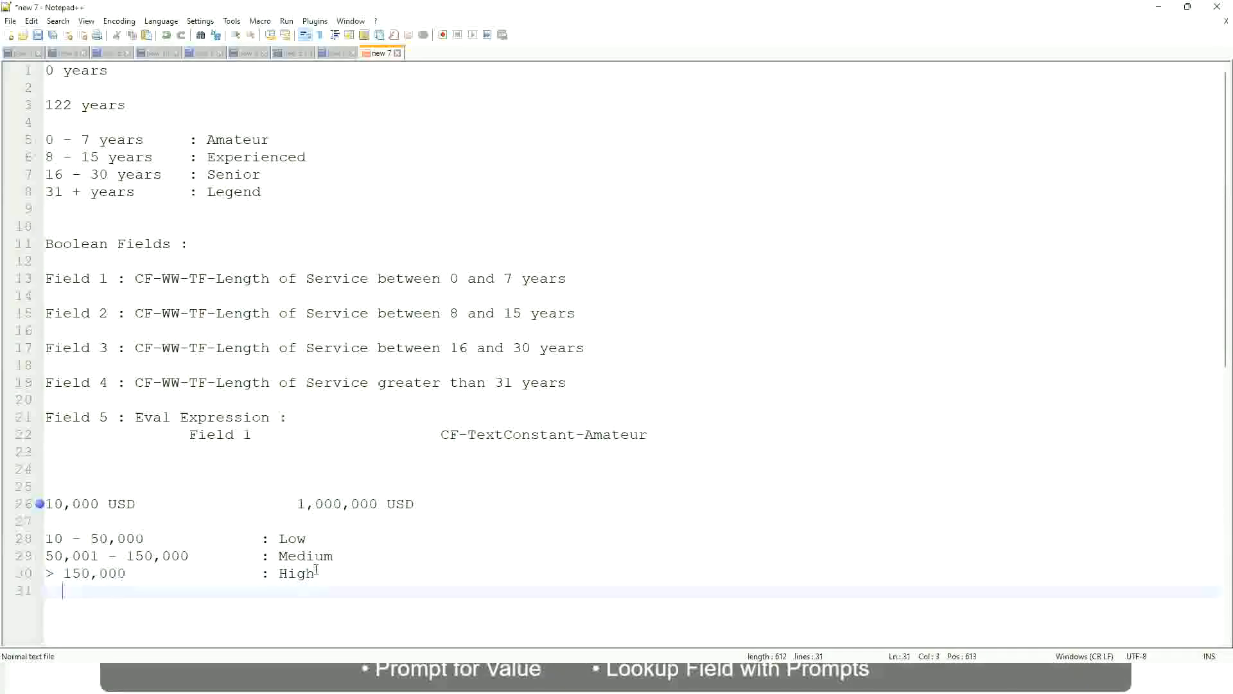
{"action": "left_click", "coordinate": [316, 570]}
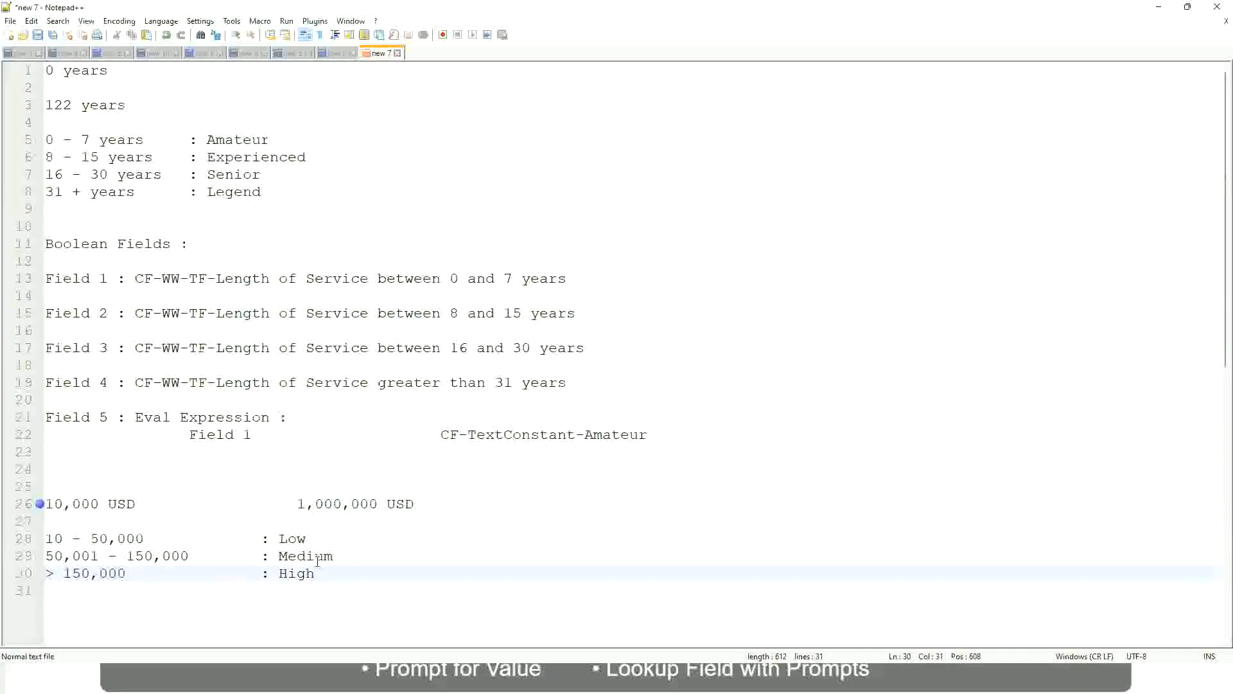